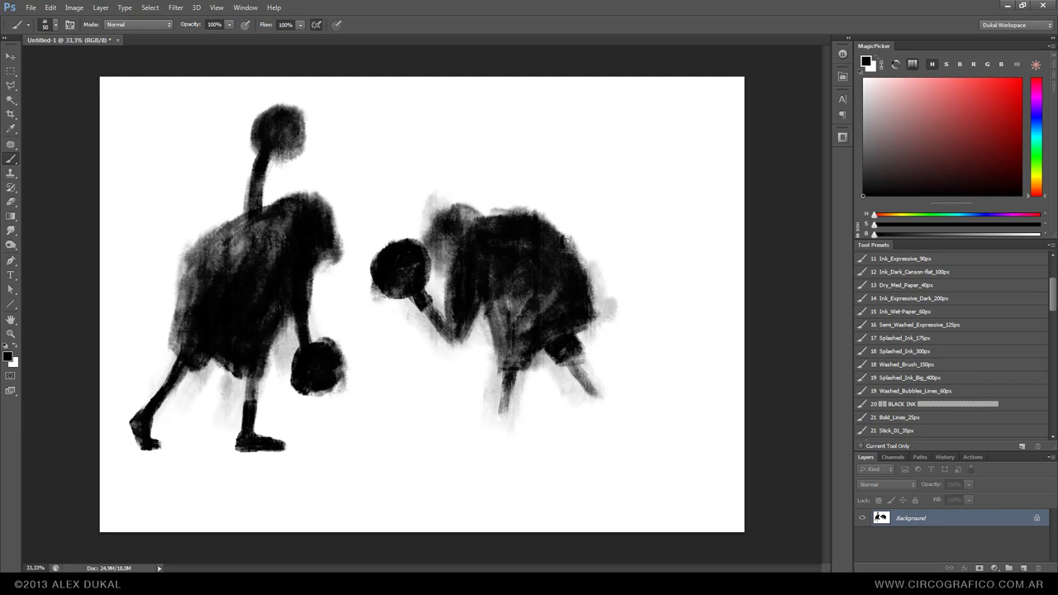
Paint a faint light-grey ground shadow along the ground line beneath both boxers
left_click_drag(285, 448, 526, 449)
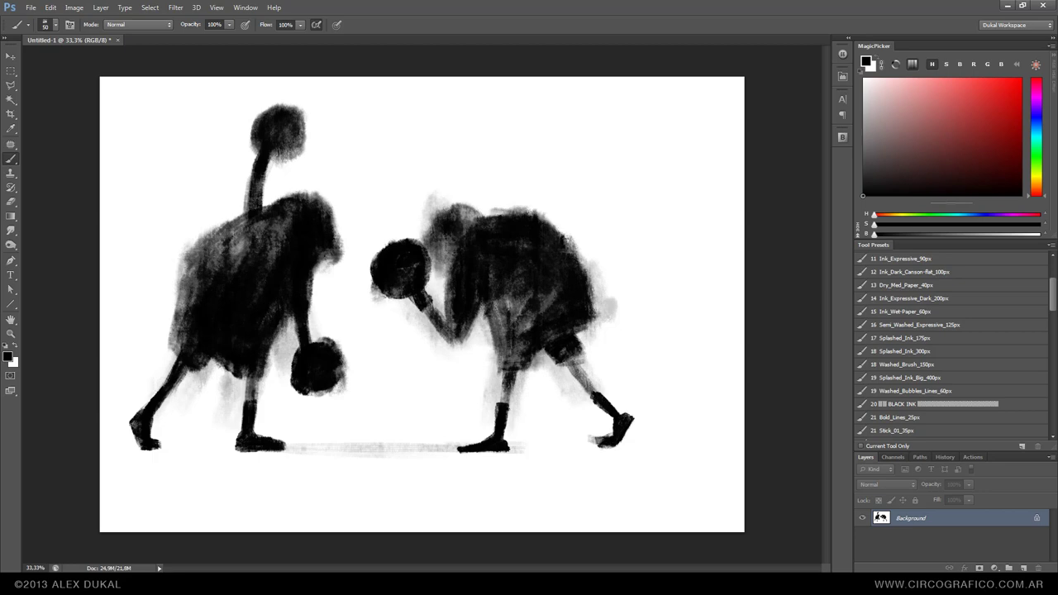
Zoom to 100% on the right boxer and clean the head's upper edge and stray forearm mark in white
key("ctrl+1")
scroll(951, 347, "up", 1)
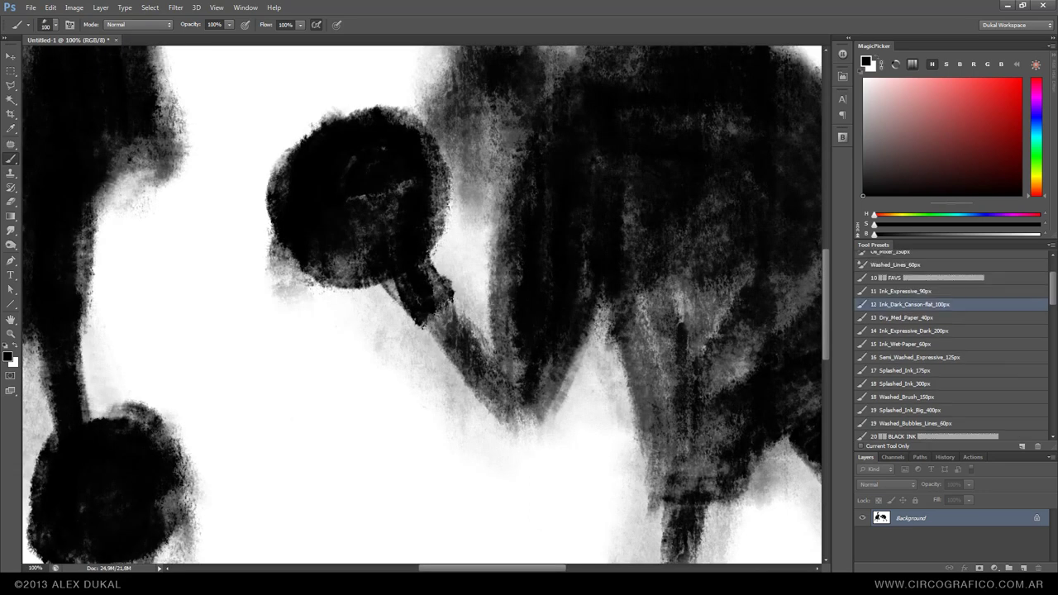
scroll(422, 304, "up", 3)
scroll(421, 304, "right", 3)
key("x")
mouse_move(347, 219)
left_mouse_down()
mouse_move(388, 70)
mouse_move(364, 174)
left_mouse_up()
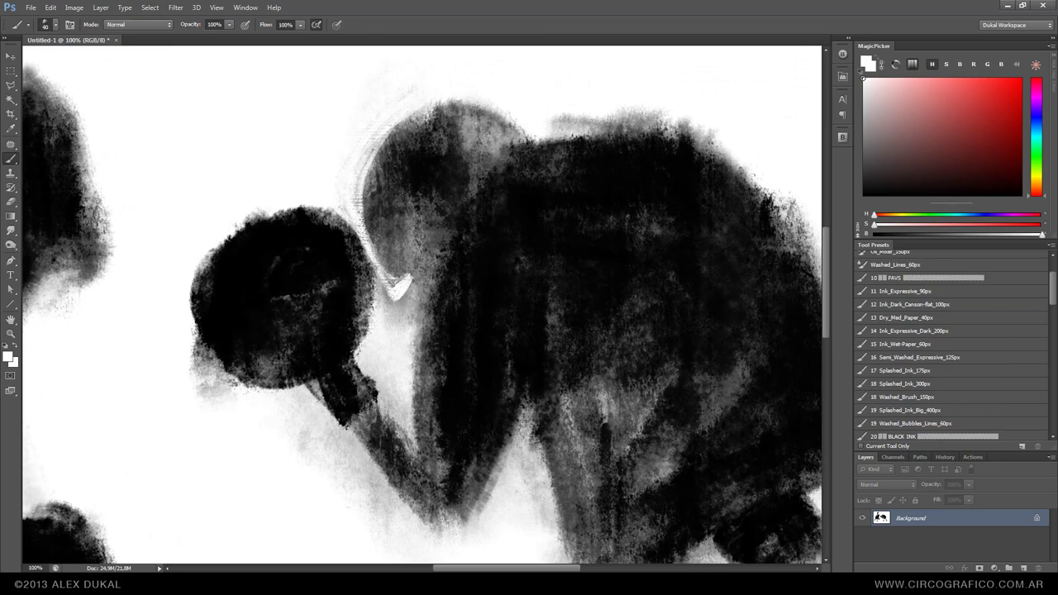
key("bracketright")
left_click_drag(399, 281, 402, 335)
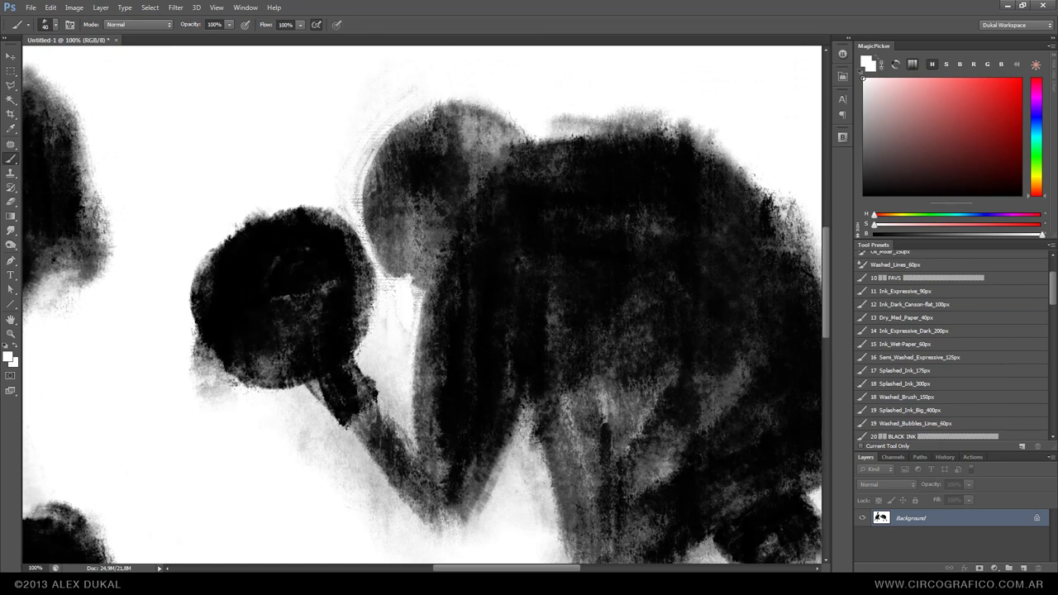
key("x")
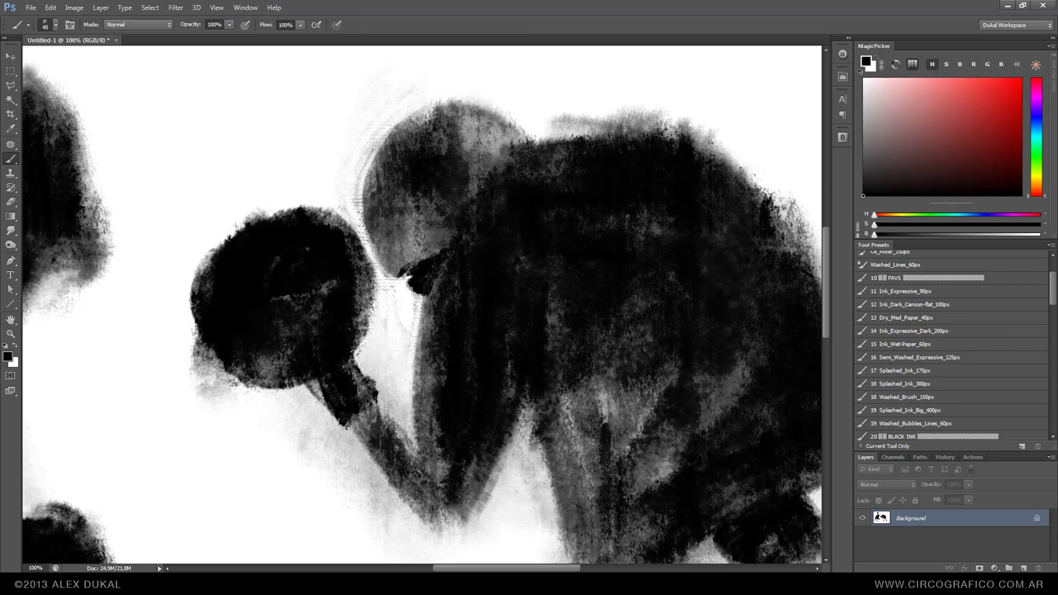
Add a dark face stroke, clean the head and glove edges, and darken the eye area
left_click_drag(474, 150, 481, 197)
key("x")
left_click_drag(382, 124, 362, 244)
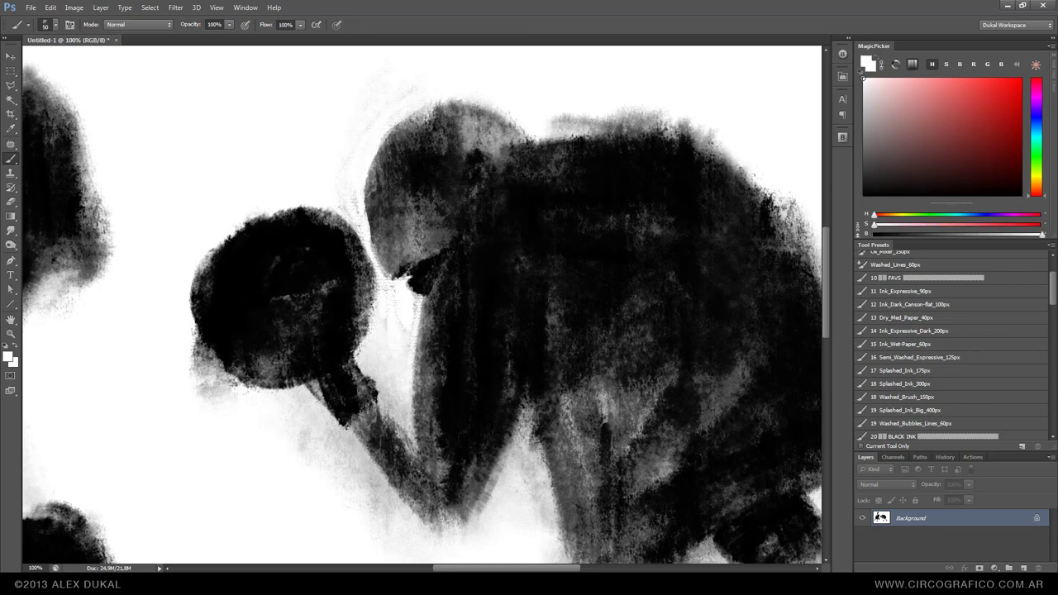
mouse_move(209, 334)
left_mouse_down()
mouse_move(197, 372)
mouse_move(216, 402)
left_mouse_up()
key("x")
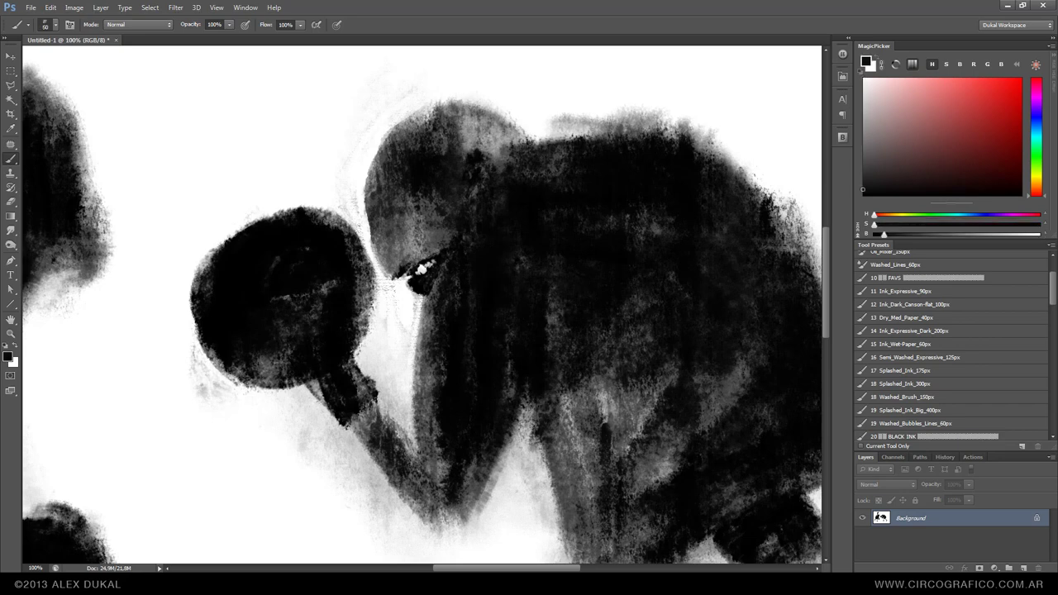
mouse_move(388, 197)
left_mouse_down()
mouse_move(426, 236)
mouse_move(451, 242)
left_mouse_up()
key("bracketleft")
key("bracketleft")
key("bracketleft")
mouse_move(433, 194)
left_mouse_down()
mouse_move(453, 210)
mouse_move(519, 210)
left_mouse_up()
Reset colours, pick grey and near-black tones, and add dark bumpy marks above the ear
key("d")
key("bracketright")
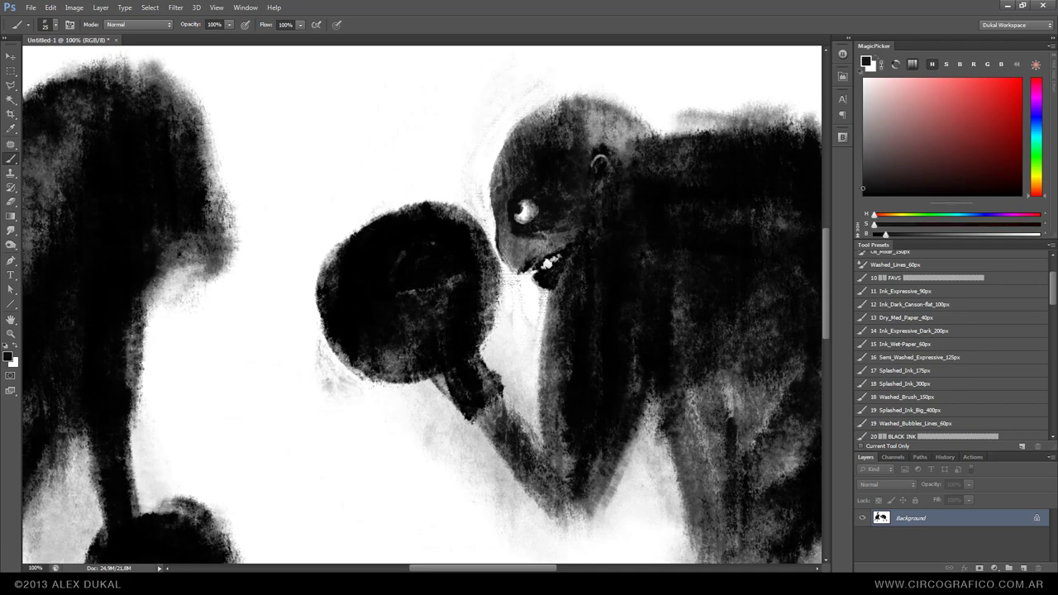
key("bracketright")
key("bracketright")
key("bracketright")
left_click(506, 248, "alt")
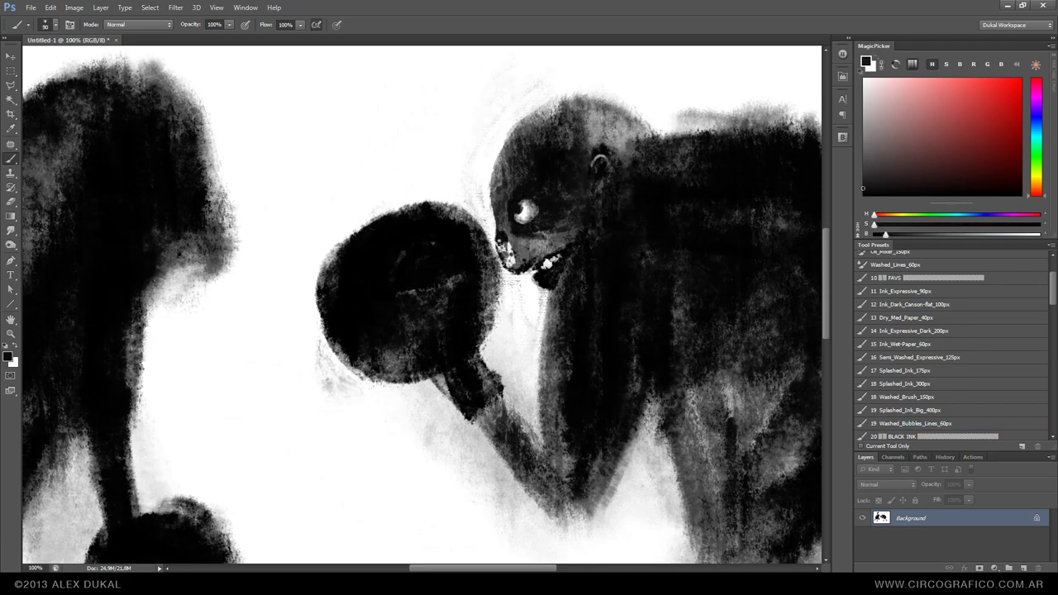
key("bracketleft")
key("bracketleft")
key("bracketleft")
left_click(513, 247, "alt")
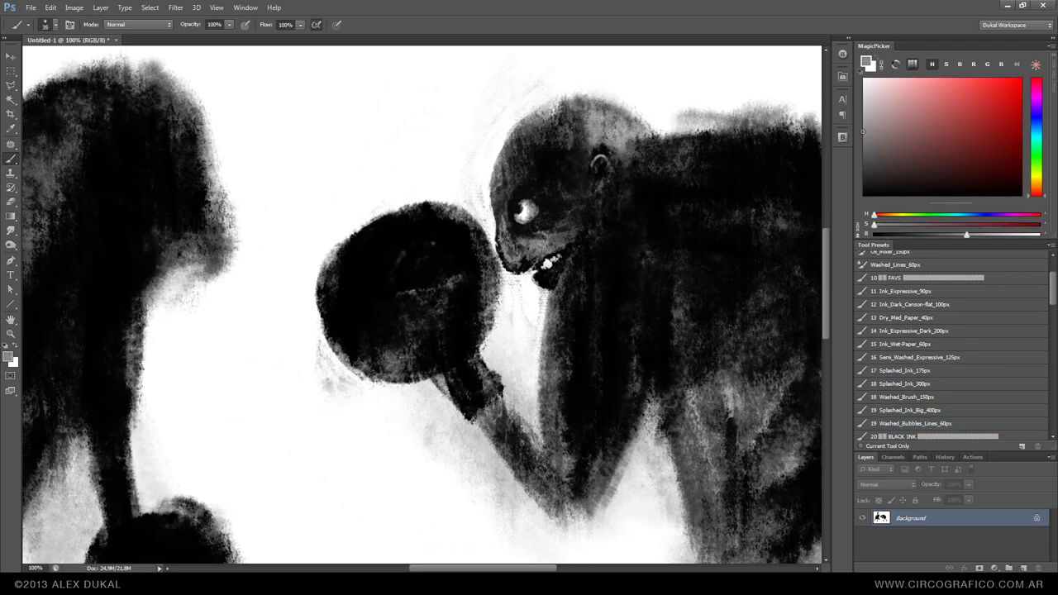
key("x")
left_click(503, 248, "alt")
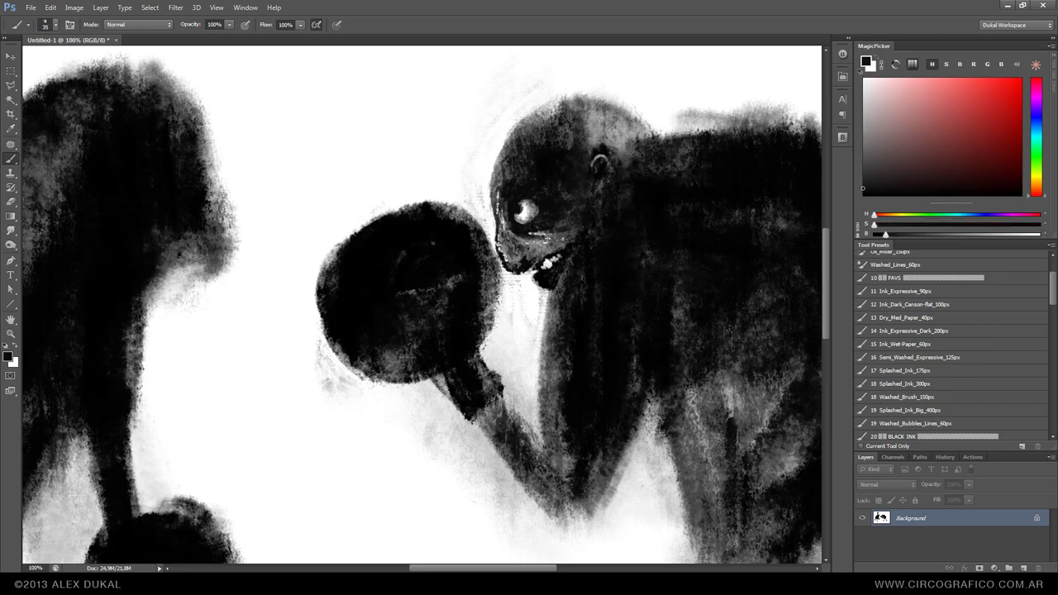
left_click(509, 156, "alt")
left_click_drag(592, 142, 621, 149)
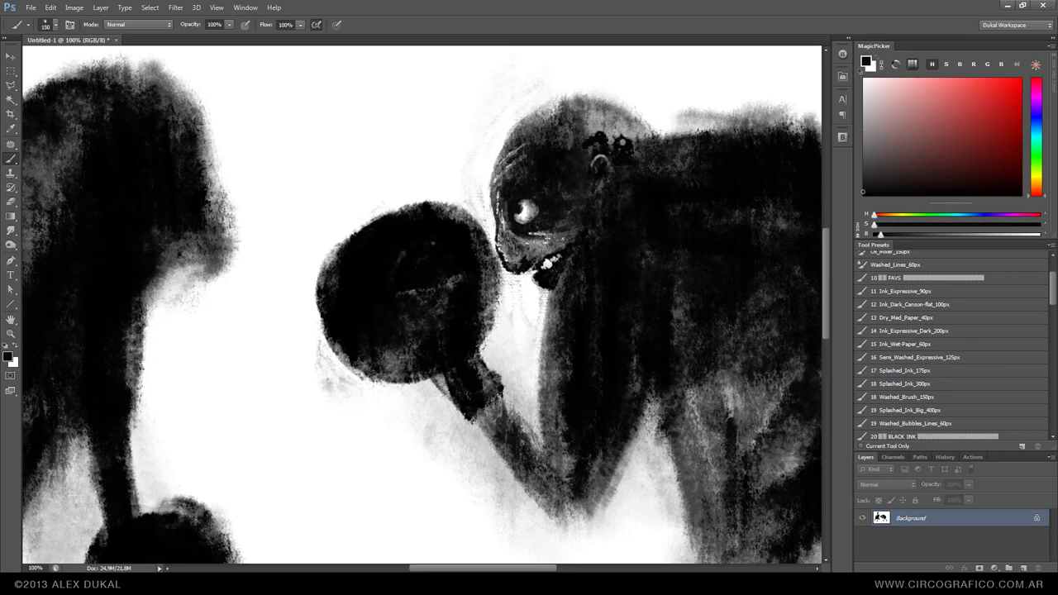
Paint the long dark tongue hanging from the face down the chest with a 70 brush
key("bracketleft")
key("bracketleft")
left_click(561, 298, "alt")
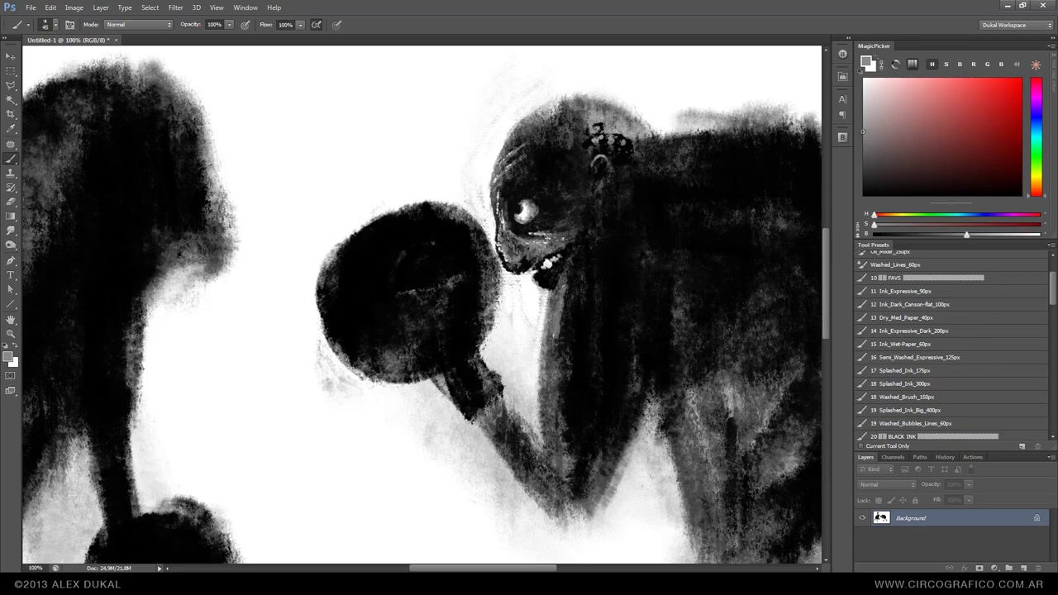
key("bracketleft")
key("bracketleft")
left_click(559, 331, "alt")
left_click_drag(634, 344, 592, 512)
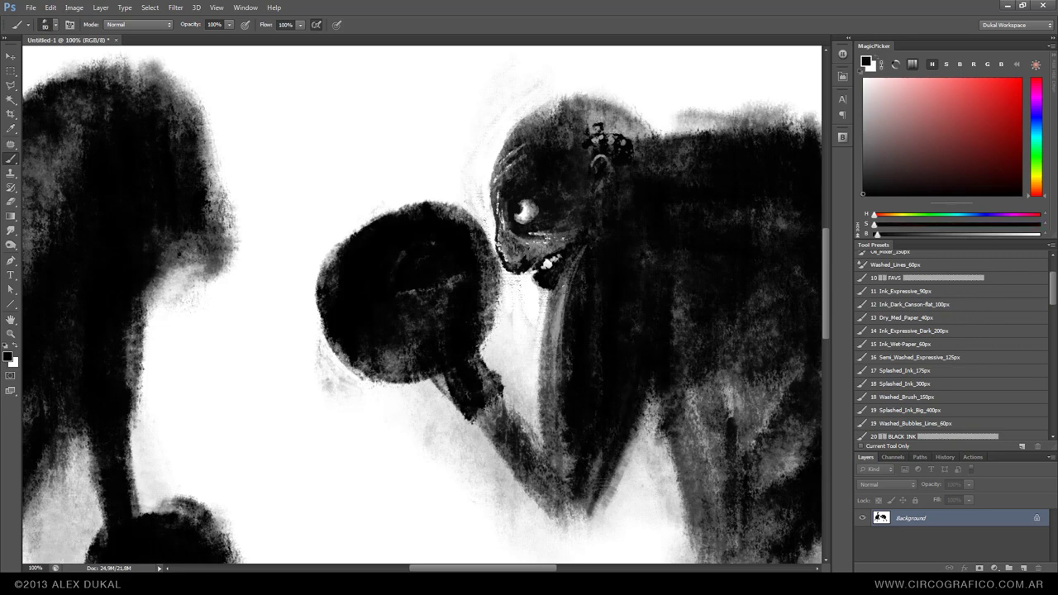
left_click_drag(602, 451, 571, 525)
key("bracketleft")
key("bracketleft")
left_click(567, 383, "alt")
Clean the figure's edges and lower body with a 60-size white brush
key("x")
key("bracketleft")
left_click_drag(616, 467, 620, 513)
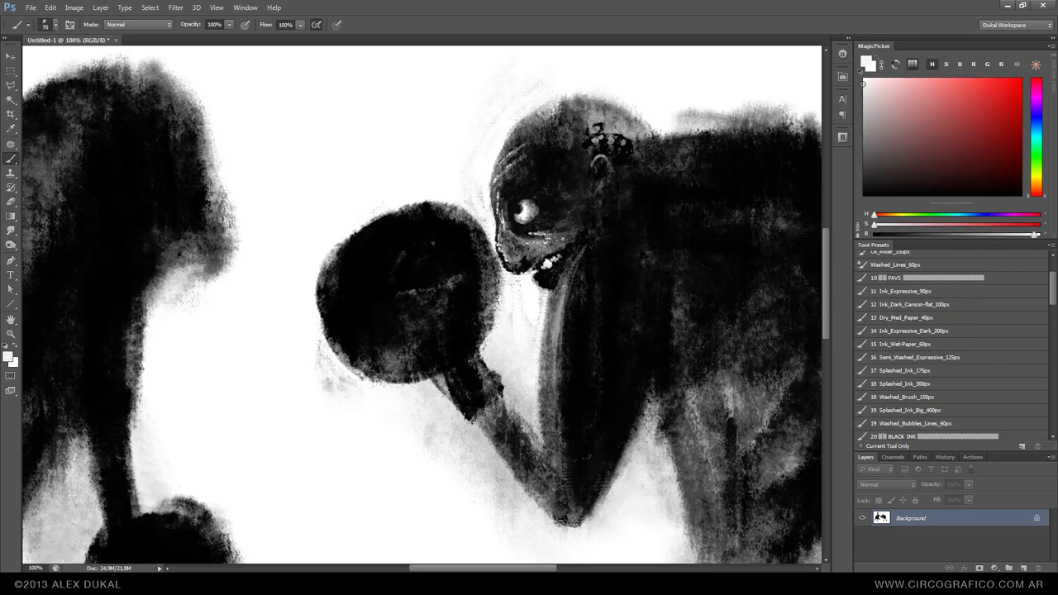
left_click_drag(579, 413, 451, 282)
mouse_move(536, 298)
left_mouse_down()
mouse_move(536, 388)
mouse_move(579, 537)
left_mouse_up()
left_click_drag(703, 406, 670, 496)
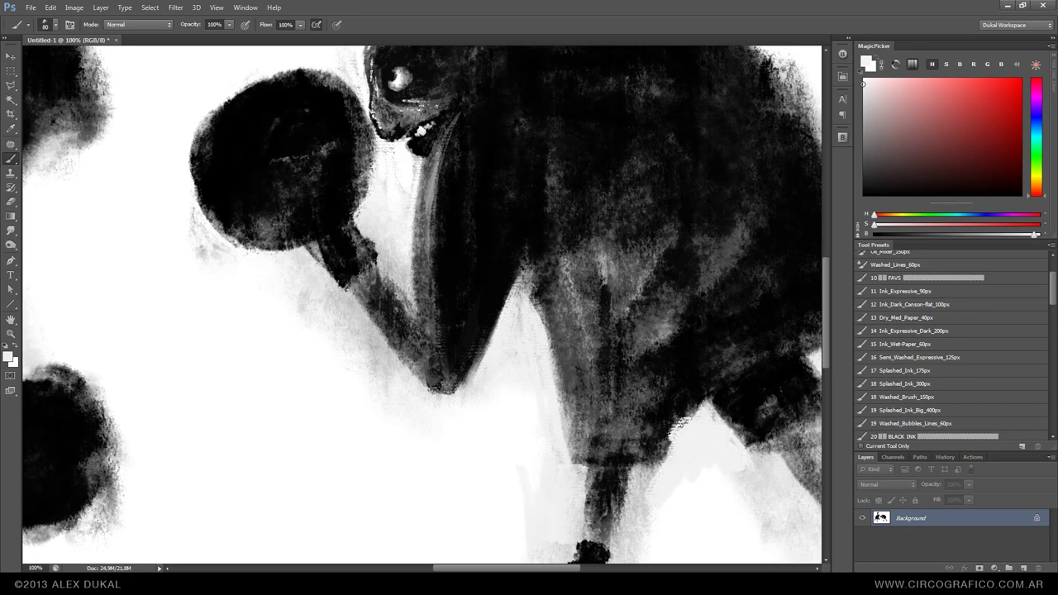
Darken the area near the right leg and across the torso with a 80–100 black brush
key("x")
key("bracketright")
key("bracketright")
key("bracketright")
mouse_move(678, 413)
left_mouse_down()
mouse_move(628, 455)
mouse_move(629, 376)
left_mouse_up()
left_click_drag(629, 376, 409, 428)
key("bracketleft")
key("bracketleft")
left_click_drag(439, 214, 331, 281)
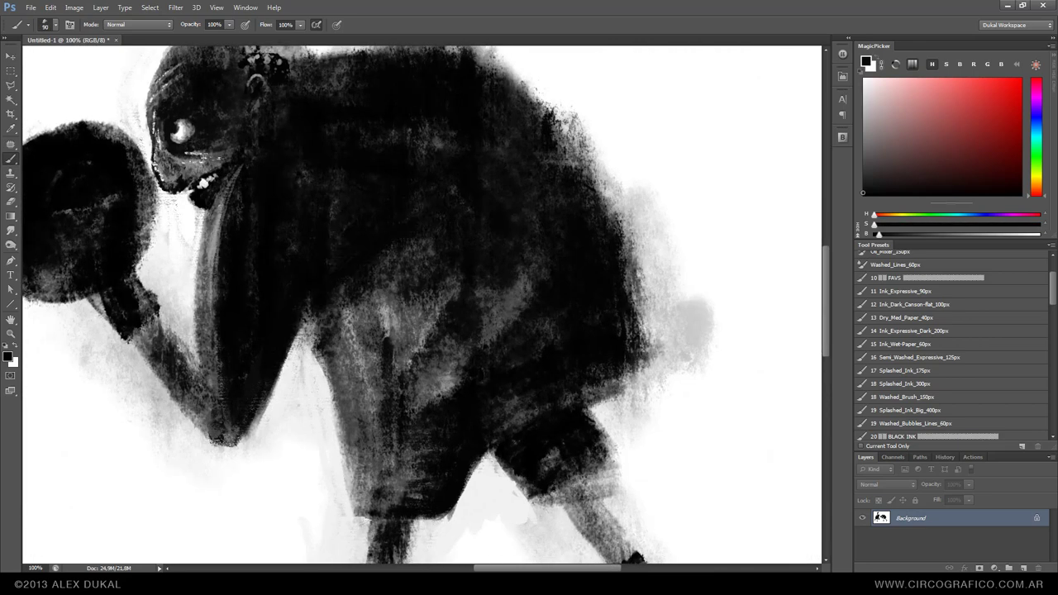
left_click_drag(341, 196, 297, 166)
left_click_drag(455, 153, 414, 128)
left_click(315, 347, "alt")
key("bracketright")
mouse_move(512, 397)
left_mouse_down()
mouse_move(513, 488)
mouse_move(595, 451)
mouse_move(591, 389)
left_mouse_up()
Add small dark marks around the ear, then tidy the arm's outline with a 30 white brush
key("ctrl+minus")
key("ctrl+minus")
key("ctrl+plus")
key("ctrl+plus")
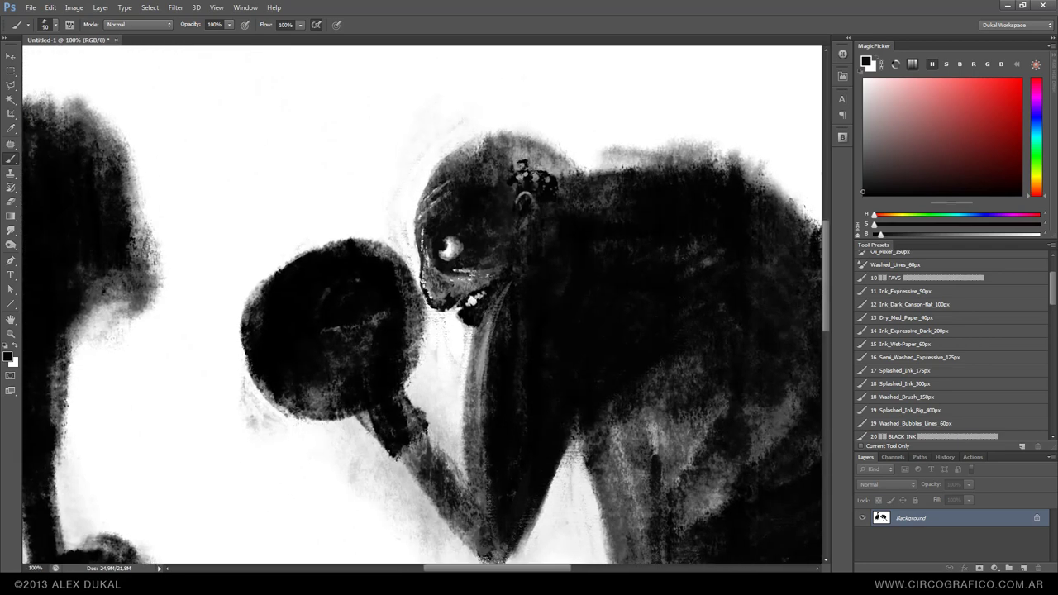
key("bracketright")
key("bracketright")
key("bracketright")
left_click_drag(579, 166, 484, 184)
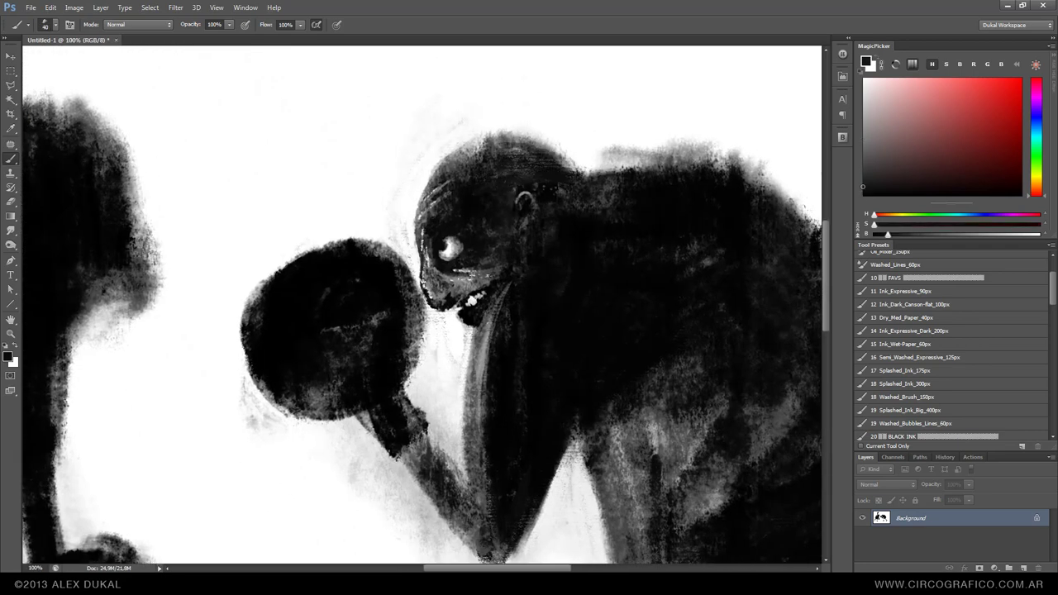
left_click_drag(446, 372, 525, 284)
key("x")
key("bracketleft")
left_click_drag(438, 331, 529, 467)
left_click_drag(504, 322, 530, 368)
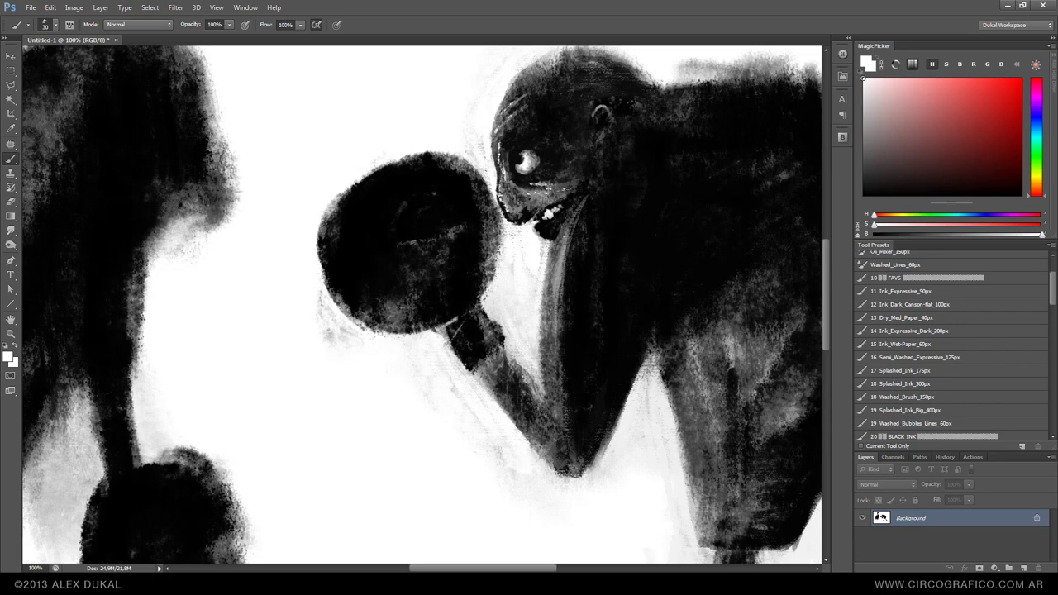
Zoom out to both boxers and sample dark, light and darker greys for the studded back strap
key("ctrl+minus")
key("ctrl+minus")
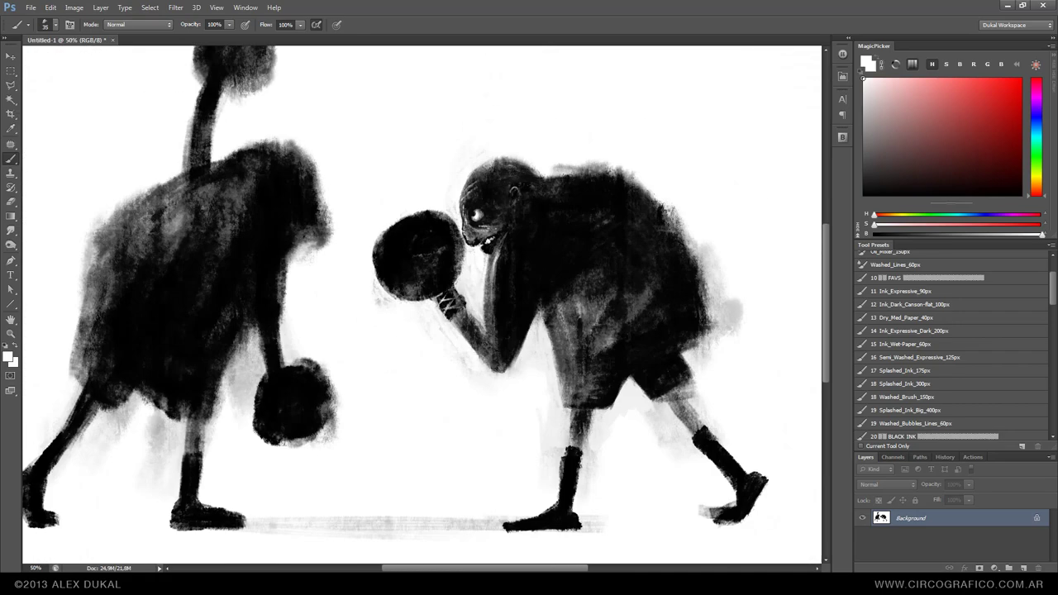
scroll(684, 301, "up", 2)
left_click(684, 301, "alt")
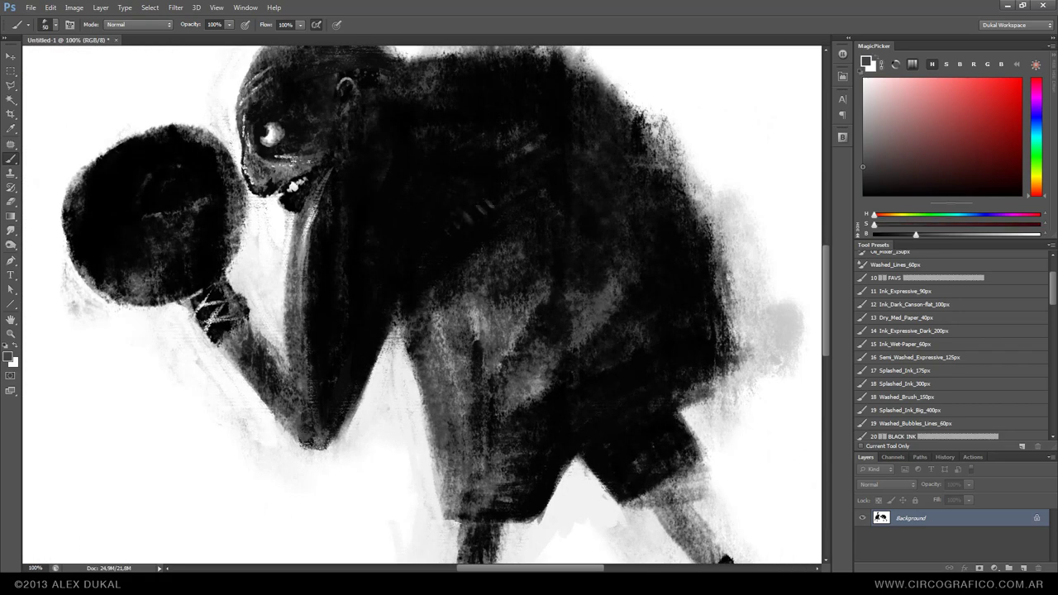
left_click(501, 195, "alt")
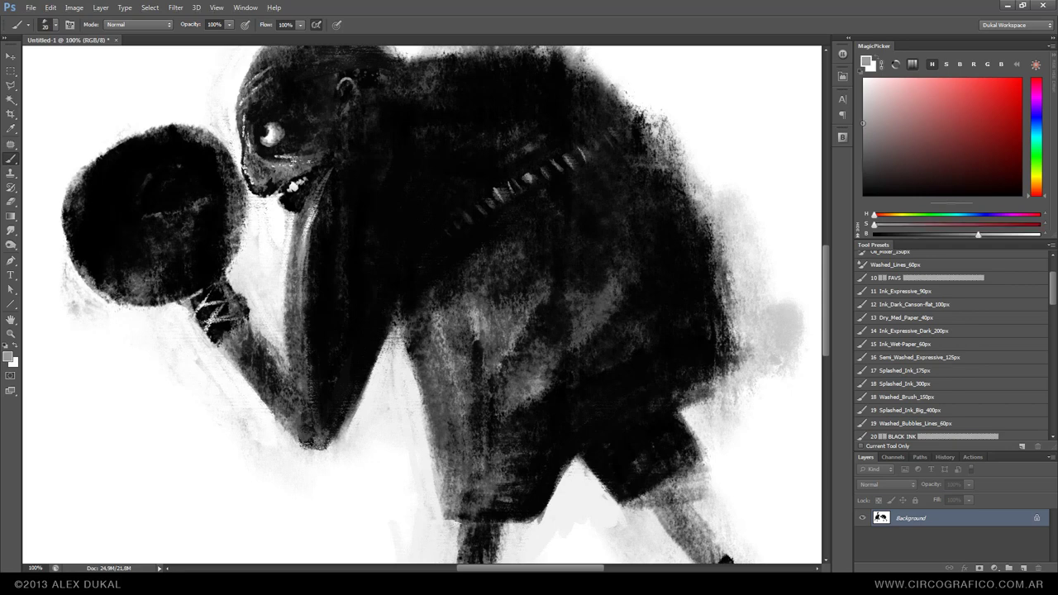
left_click(592, 164, "alt")
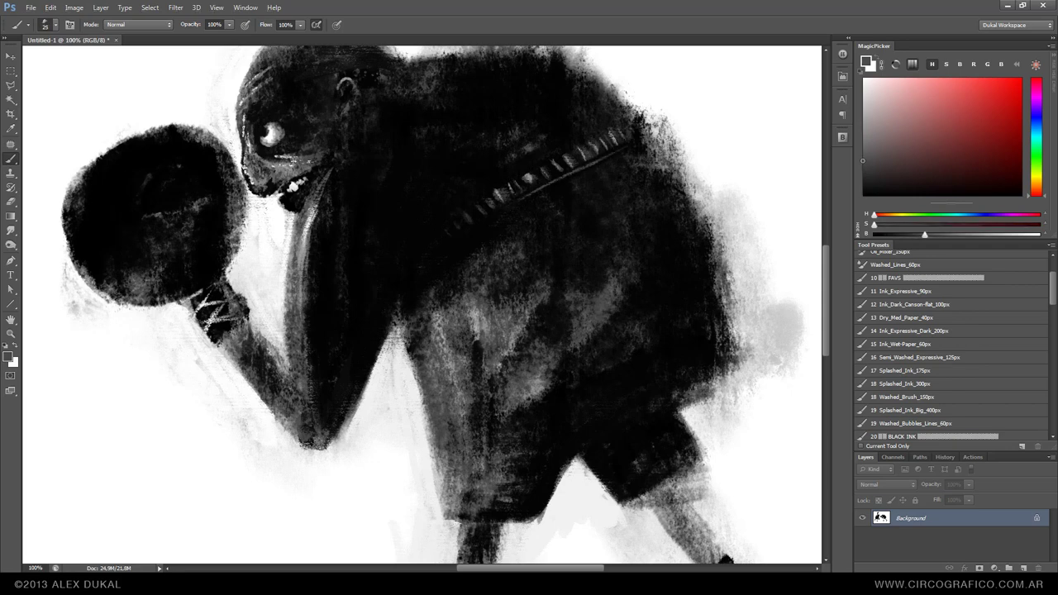
Paint out the grey smudge on the right edge in white, then refine the back outline in black
left_click(645, 113, "alt")
key("bracketright")
key("bracketright")
key("bracketright")
left_click_drag(645, 116, 774, 310)
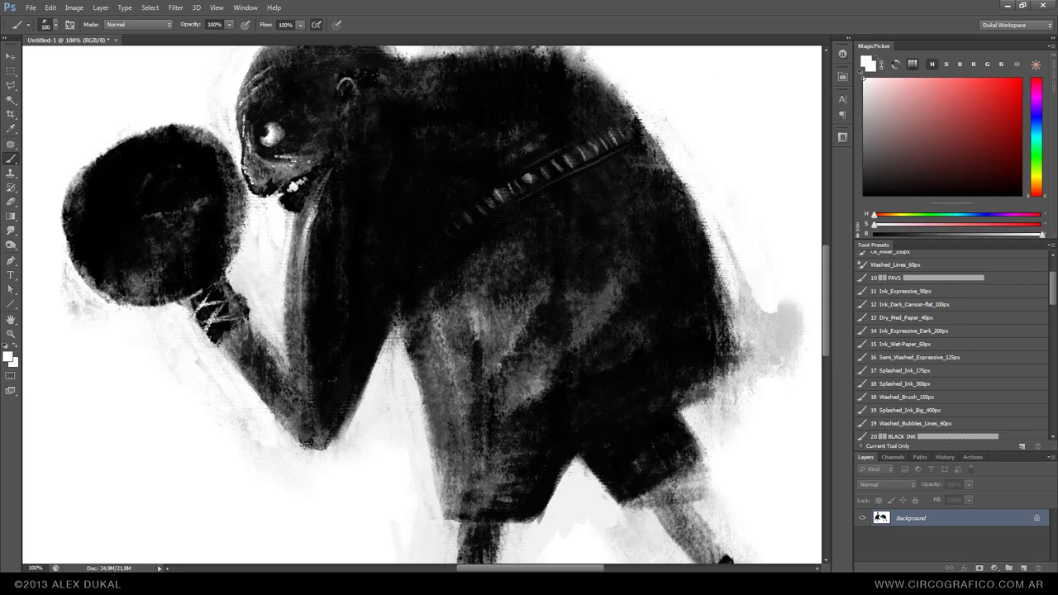
left_click_drag(728, 223, 786, 413)
key("bracketleft")
key("bracketleft")
key("bracketleft")
left_click_drag(703, 355, 695, 414)
left_click_drag(695, 463, 686, 513)
left_click(645, 463, "alt")
mouse_move(661, 471)
left_mouse_down()
mouse_move(703, 475)
mouse_move(608, 286)
mouse_move(629, 327)
left_mouse_up()
Clean the smudge behind the heel, reshape the toe, and paint a black sock top on the leg
left_click(728, 463, "alt")
left_click_drag(699, 442, 707, 525)
left_click(740, 480, "alt")
left_click_drag(769, 455, 690, 541)
left_click(626, 399, "alt")
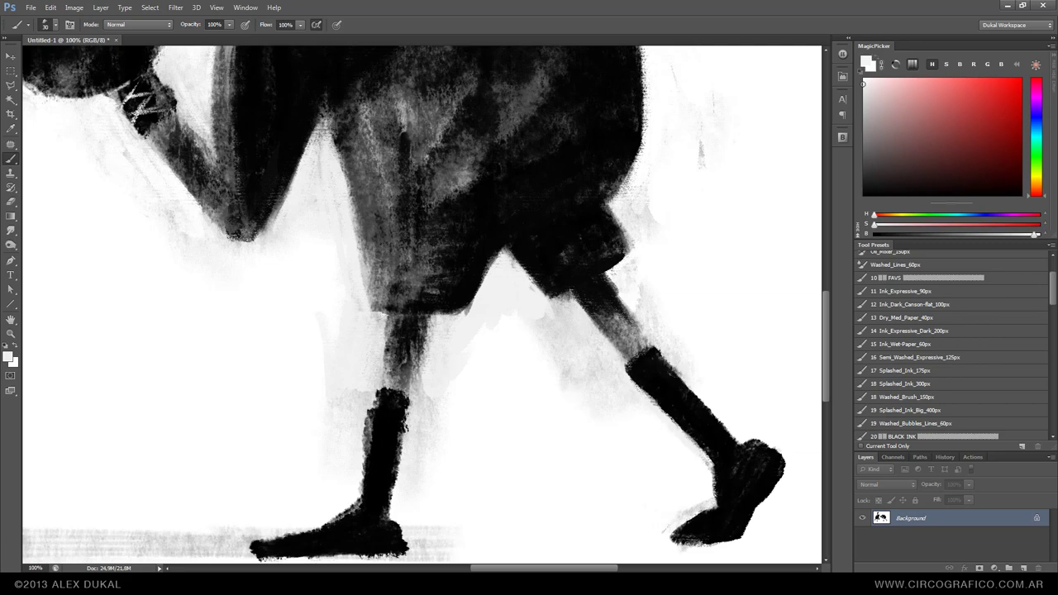
left_click_drag(628, 364, 657, 422)
key("x")
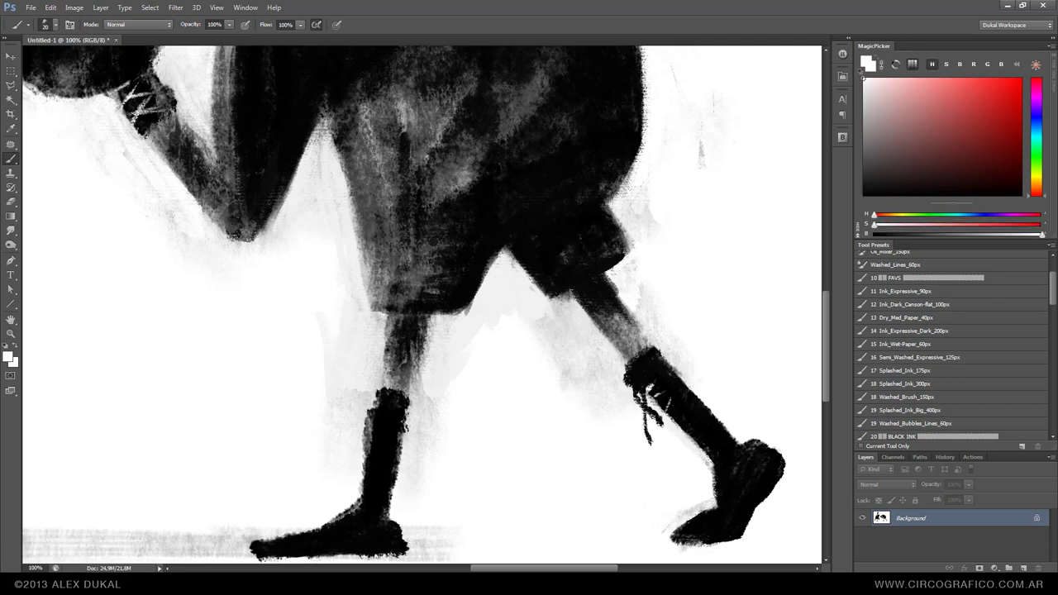
key("x")
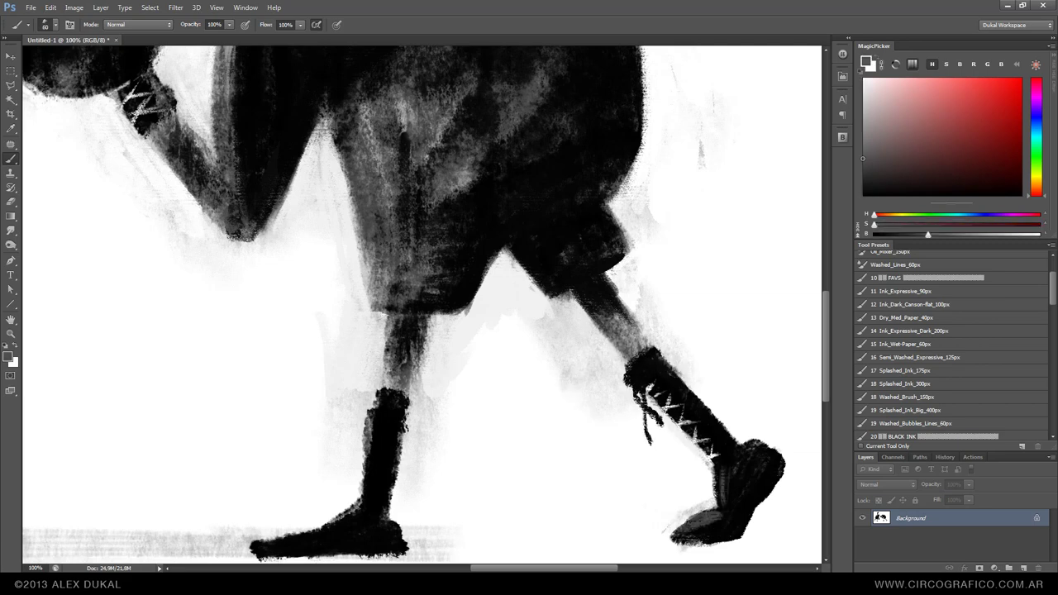
Trim the boot toe with white and add dark hatching to the left boot
left_click_drag(372, 447, 413, 392)
key("x")
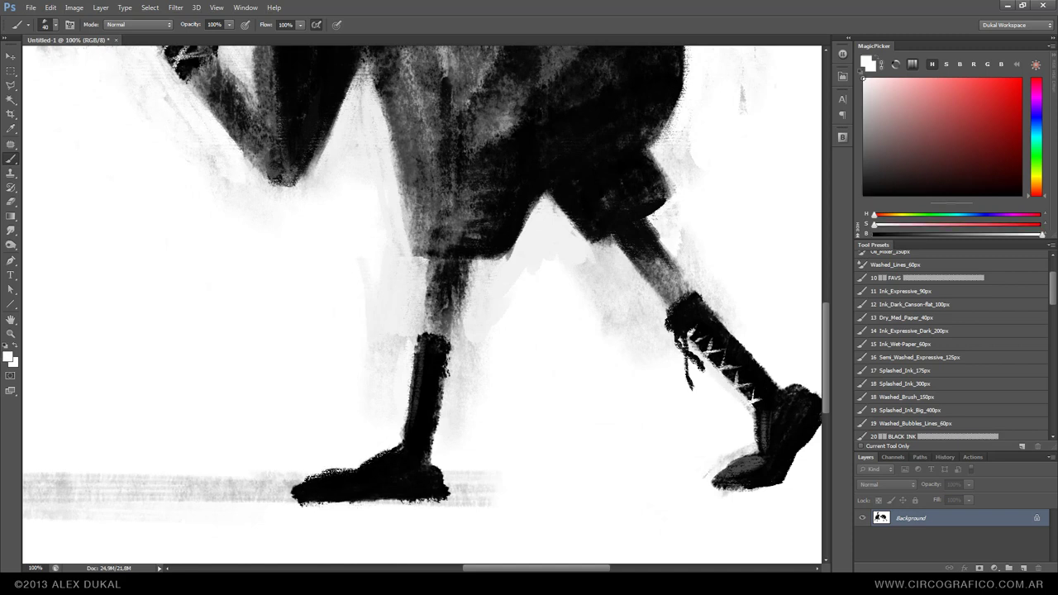
left_click_drag(453, 475, 451, 500)
key("x")
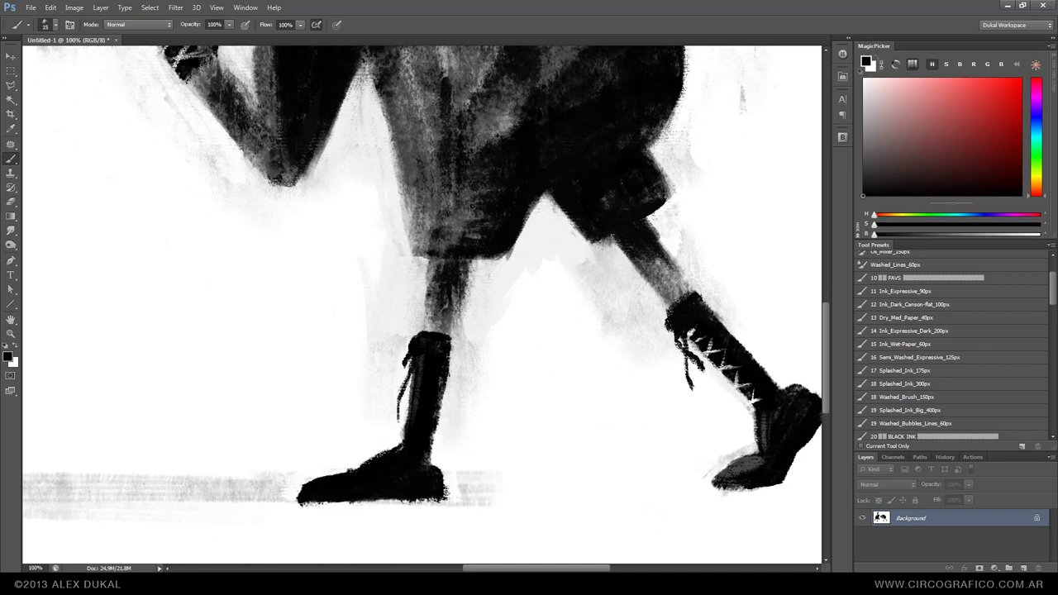
left_click_drag(409, 365, 403, 394)
key("x")
key("x")
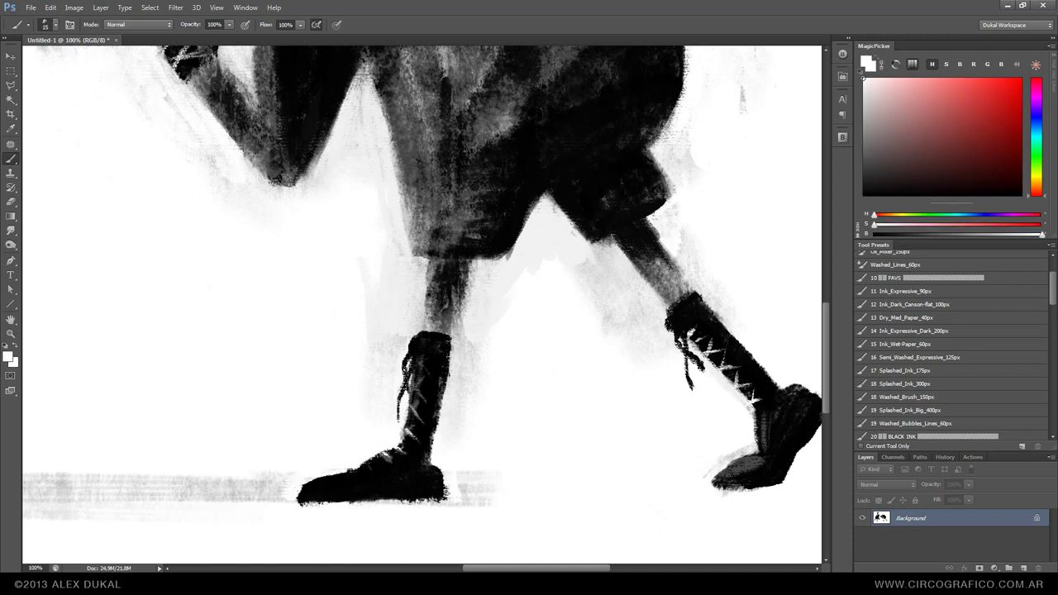
Repaint the leg below the shorts darker and refine its outline
key("x")
left_click_drag(496, 191, 451, 327)
key("x")
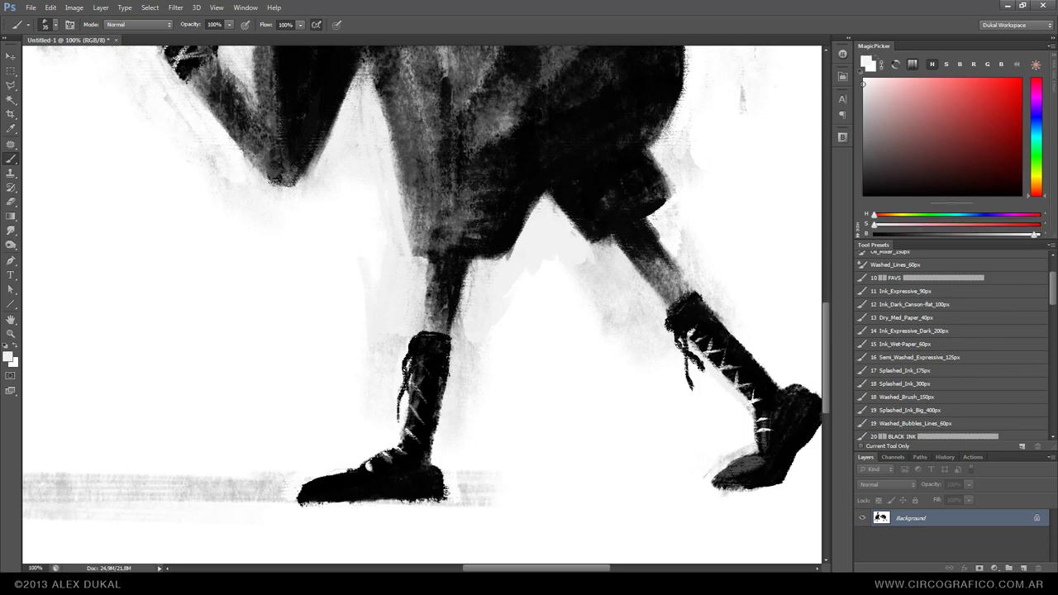
left_click_drag(467, 266, 461, 364)
key("x")
left_click_drag(484, 186, 455, 247)
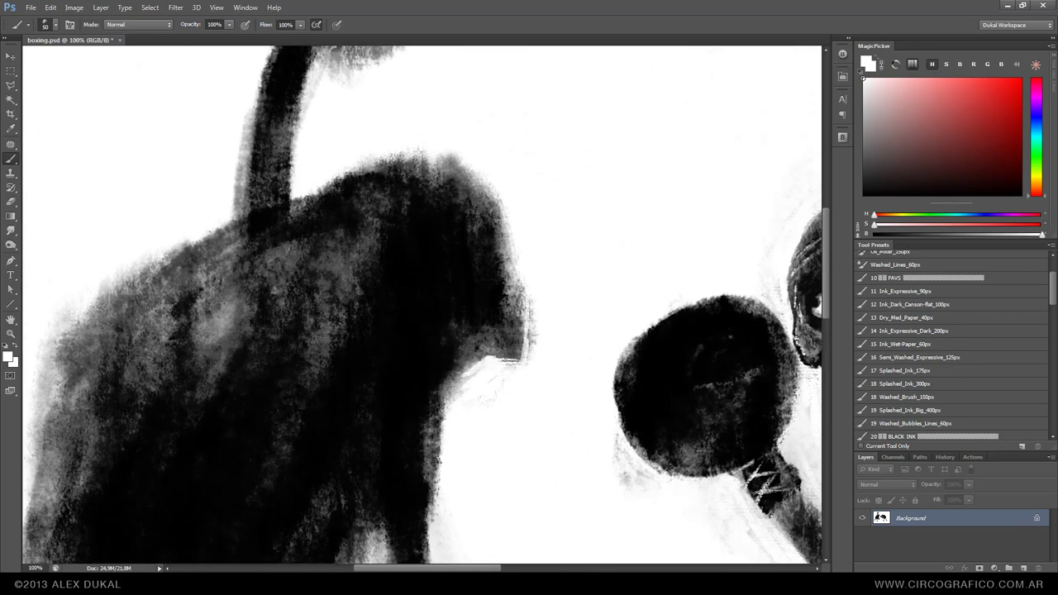
Trim and darken the left boxer's face edges with a 40-pixel dry bristle brush
left_click_drag(529, 277, 509, 364)
key("x")
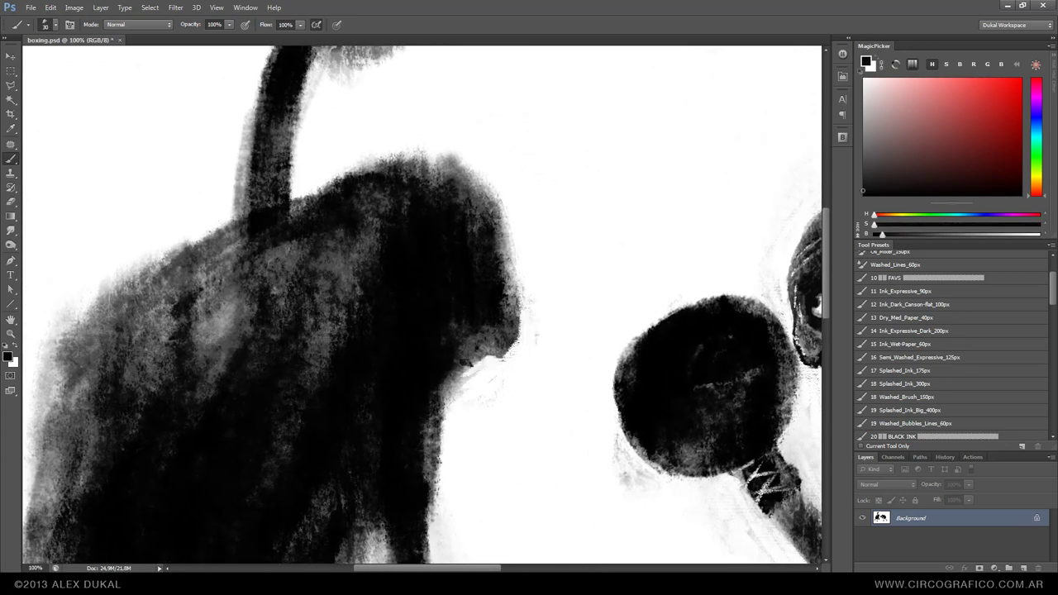
scroll(951, 347, "down", 5)
left_click(901, 408)
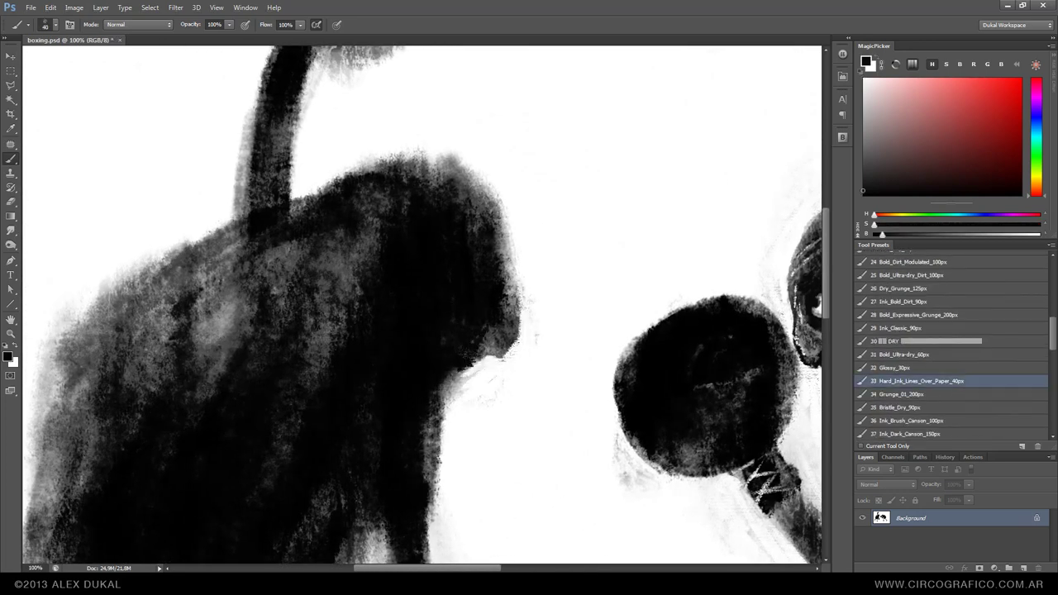
key("bracketleft")
key("bracketleft")
key("bracketleft")
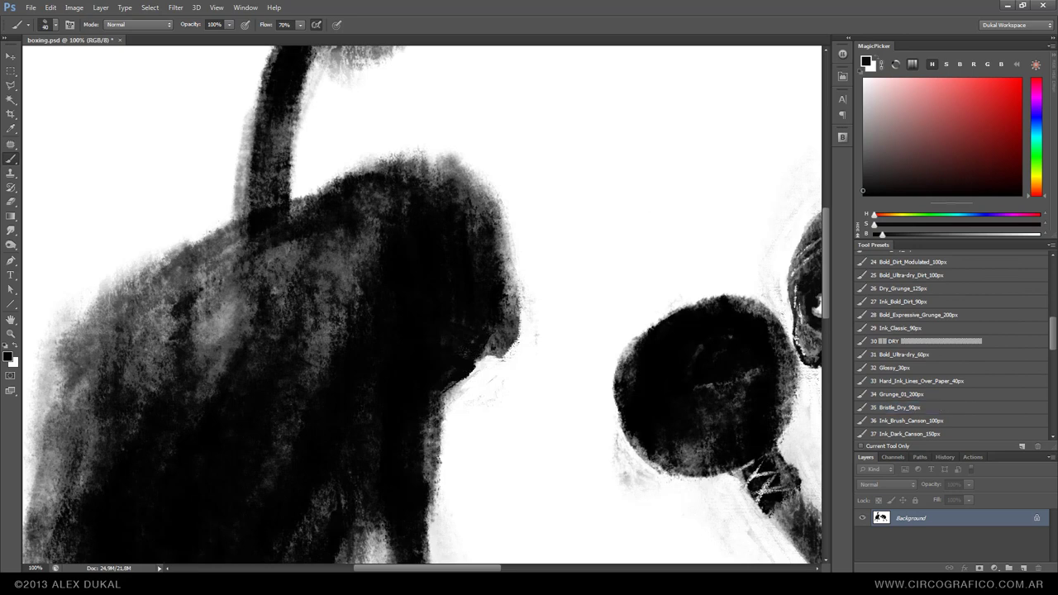
mouse_move(501, 355)
left_mouse_down()
mouse_move(504, 223)
mouse_move(405, 169)
mouse_move(496, 199)
left_mouse_up()
key("x")
key("bracketright")
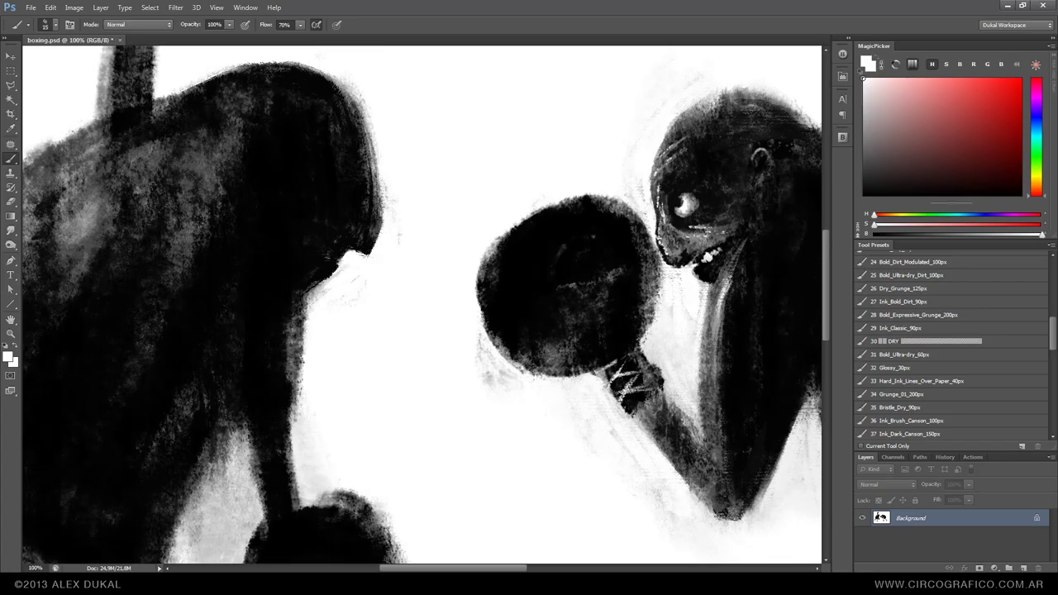
scroll(951, 347, "down", 2)
left_click(323, 256)
Paint the left boxer's eye with a white glint, dark pupil and grey surround
left_click(210, 175, "alt")
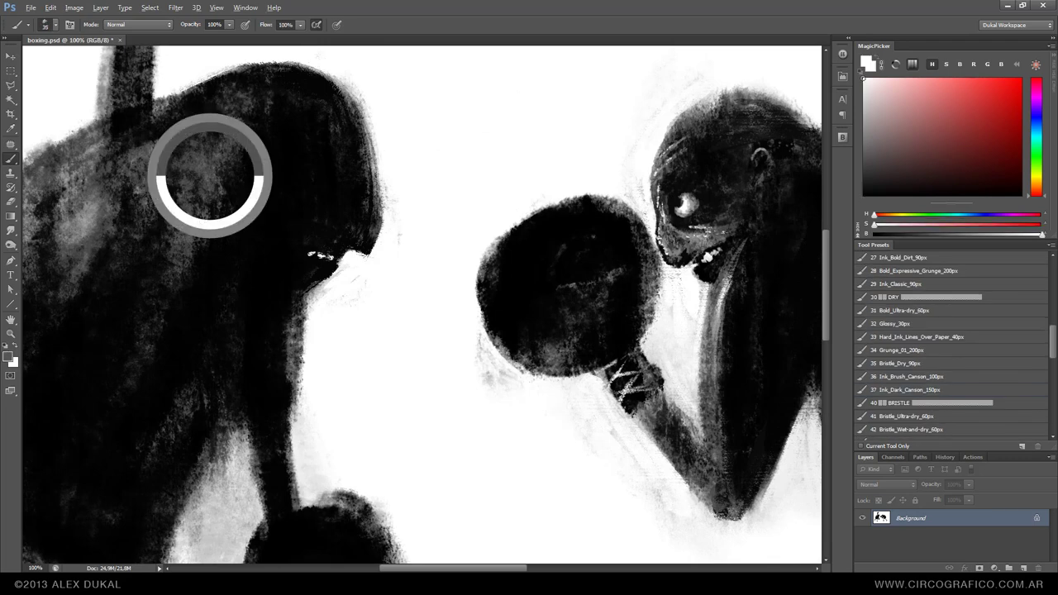
key("bracketright")
key("bracketright")
key("bracketright")
left_click(332, 191)
key("x")
left_click(333, 191)
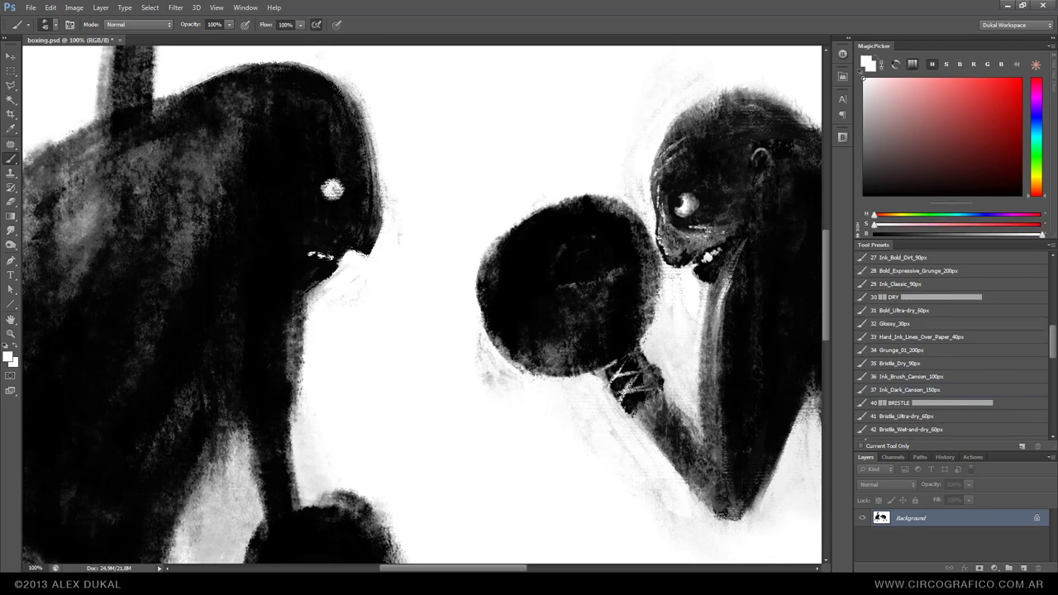
key("d")
left_click(339, 189)
left_click(334, 199, "alt")
left_click(335, 198)
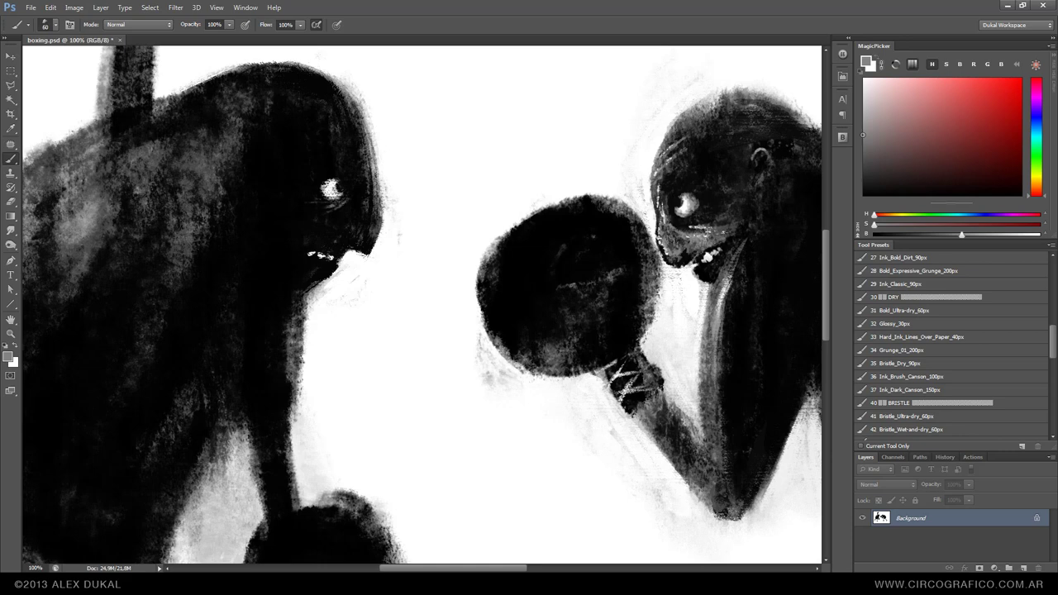
Sharpen the left boxer's head outline using a 30-pixel wet-and-dry bristle brush
scroll(951, 347, "down", 3)
left_click(910, 318)
left_click_drag(360, 157, 371, 240)
key("bracketleft")
key("x")
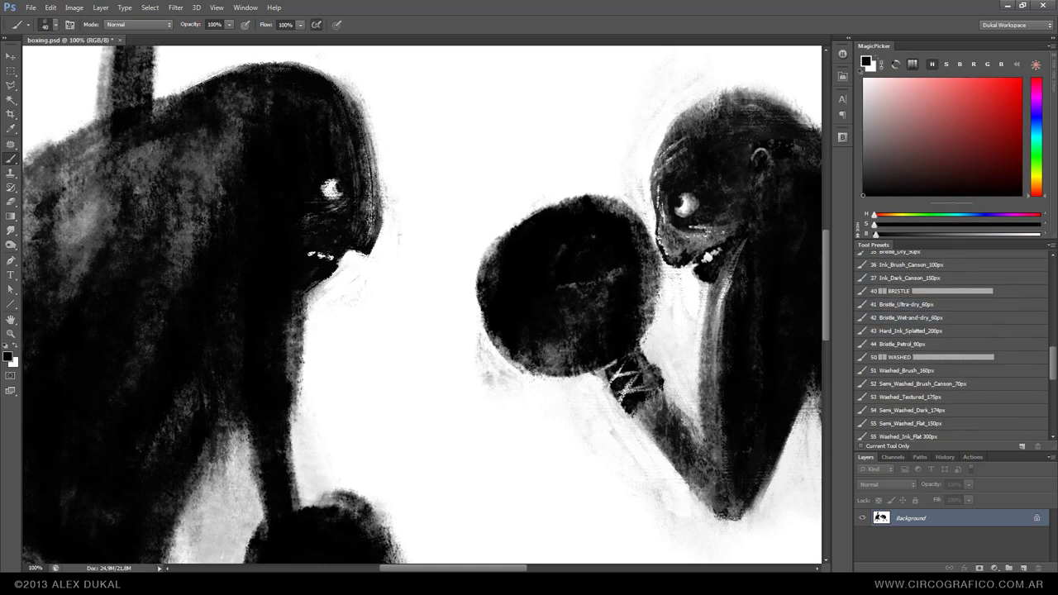
key("bracketleft")
left_click_drag(340, 87, 382, 242)
key("x")
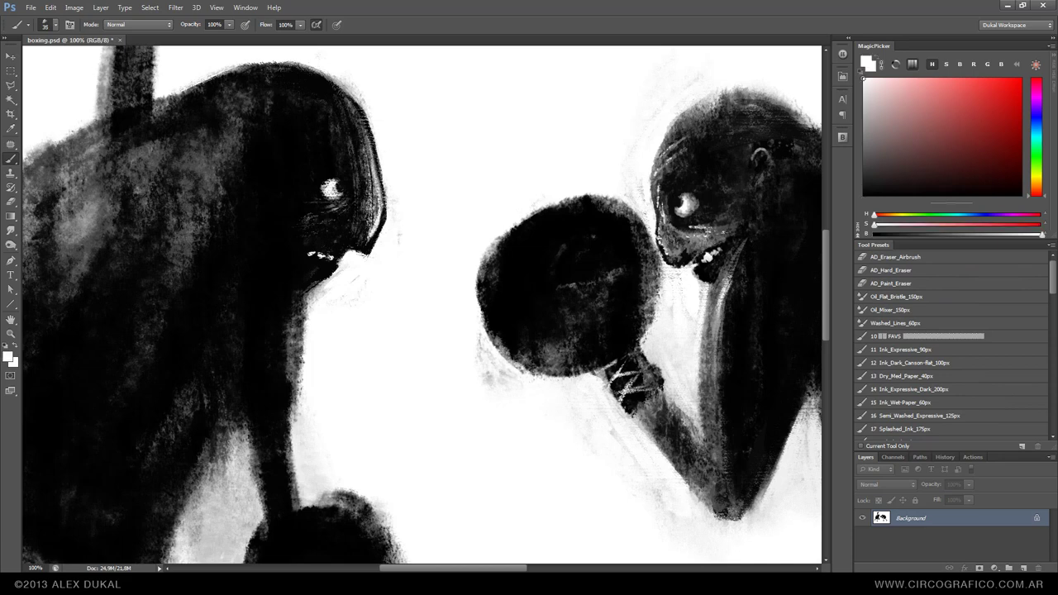
key("x")
key("bracketright")
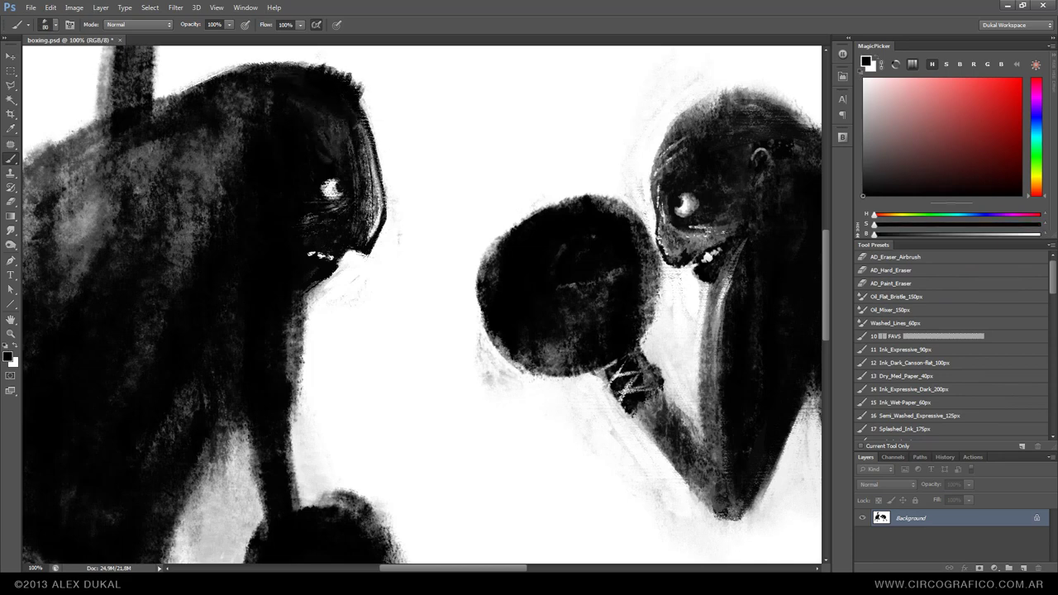
Shade the left boxer's glove with light top-left and dark bottom-right edges
left_click_drag(413, 331, 519, 253)
key("ctrl+minus")
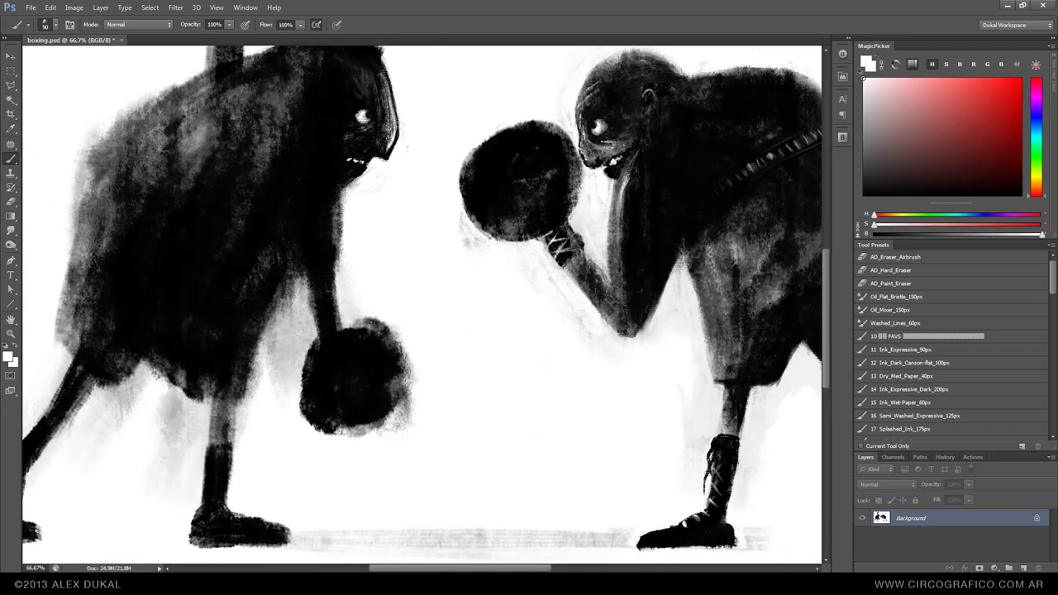
left_click_drag(449, 331, 361, 239)
key("x")
mouse_move(291, 327)
left_mouse_down()
mouse_move(300, 394)
mouse_move(389, 424)
left_mouse_up()
key("x")
left_click_drag(402, 339, 390, 418)
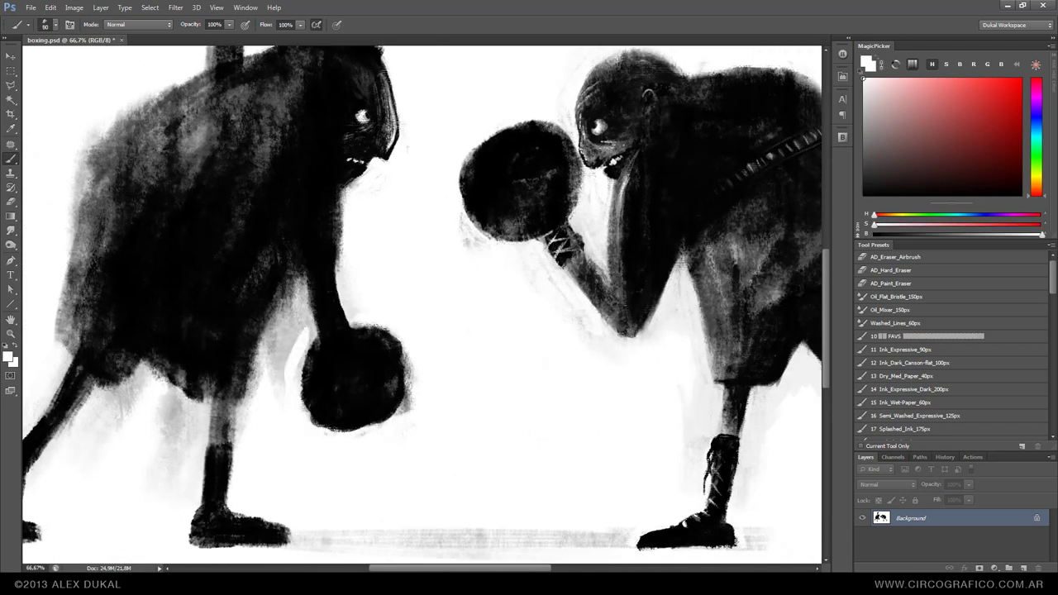
mouse_move(364, 322)
left_mouse_down()
mouse_move(405, 368)
mouse_move(339, 413)
mouse_move(347, 417)
left_mouse_up()
Add grey highlights on the glove and light strokes to its left
key("bracketleft")
key("bracketleft")
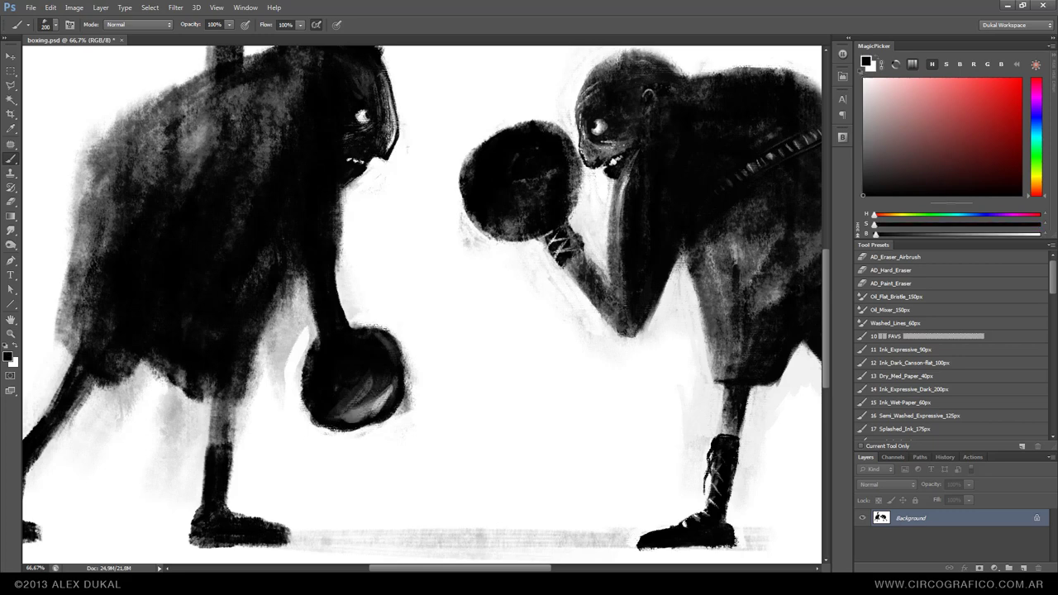
left_click(364, 388, "alt")
mouse_move(388, 389)
left_mouse_down()
mouse_move(339, 418)
mouse_move(347, 413)
left_mouse_up()
key("x")
key("bracketright")
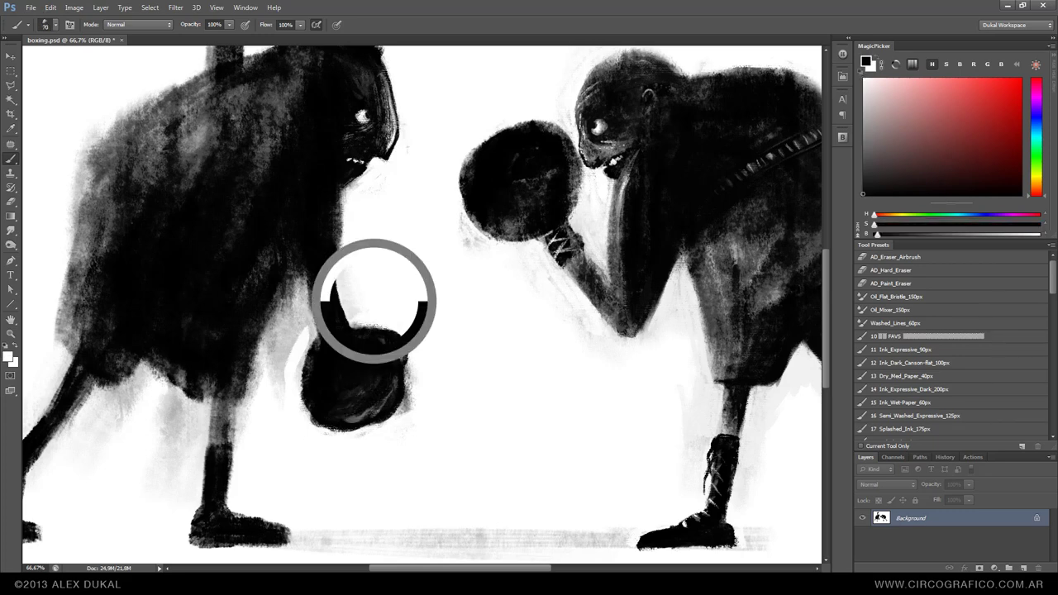
left_click_drag(302, 327, 277, 388)
key("bracketleft")
key("bracketleft")
key("bracketleft")
Paint light grey strokes down the arm and brighten beneath the left boxer's body
left_click_drag(312, 136, 327, 277)
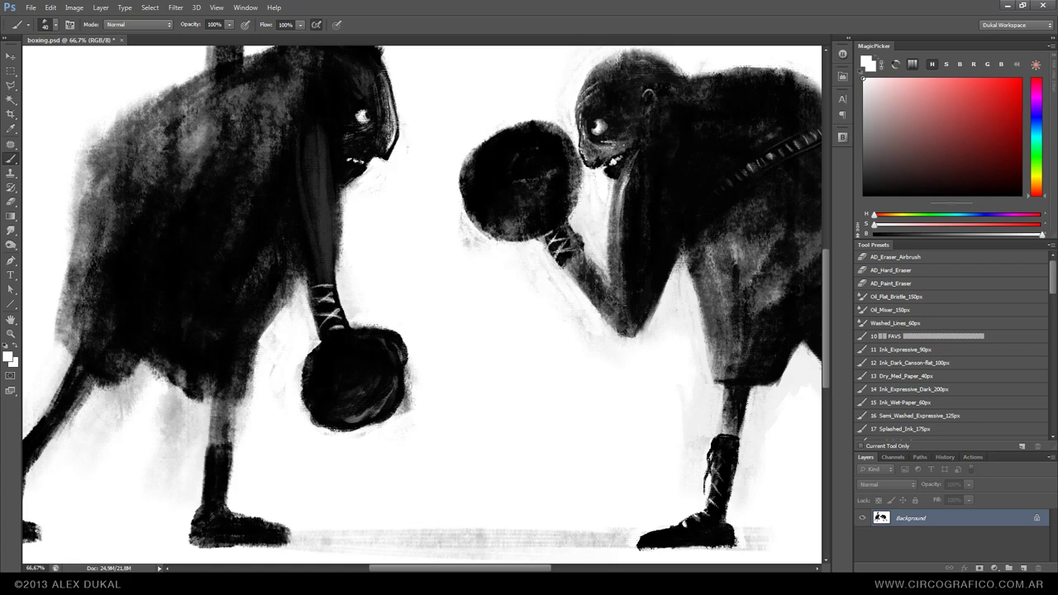
left_click(323, 294, "alt")
key("bracketleft")
key("bracketleft")
left_click_drag(329, 178, 327, 248)
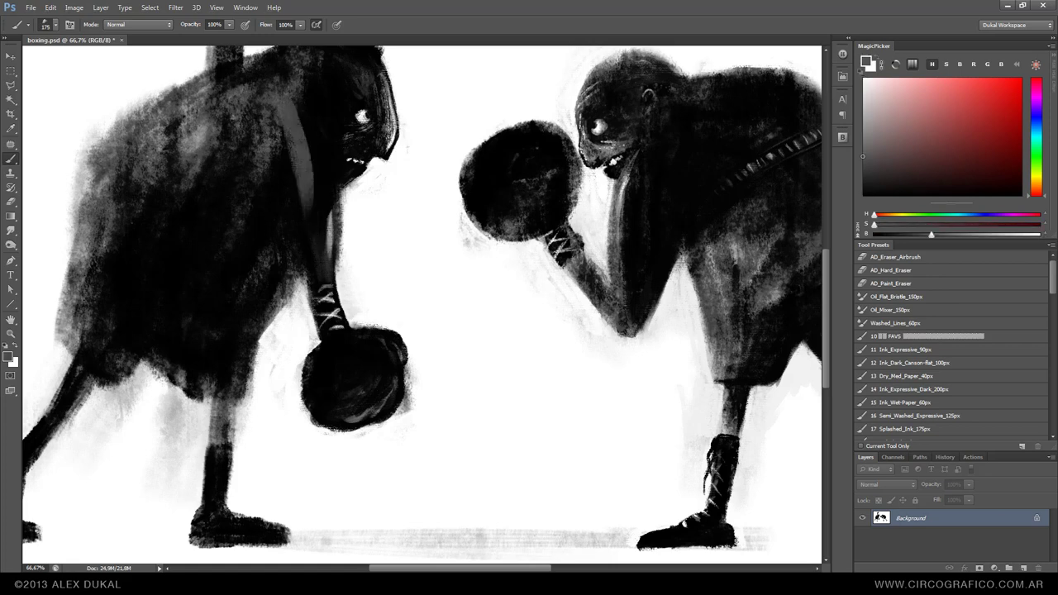
scroll(390, 437, "down", 1)
left_click_drag(244, 404, 179, 409)
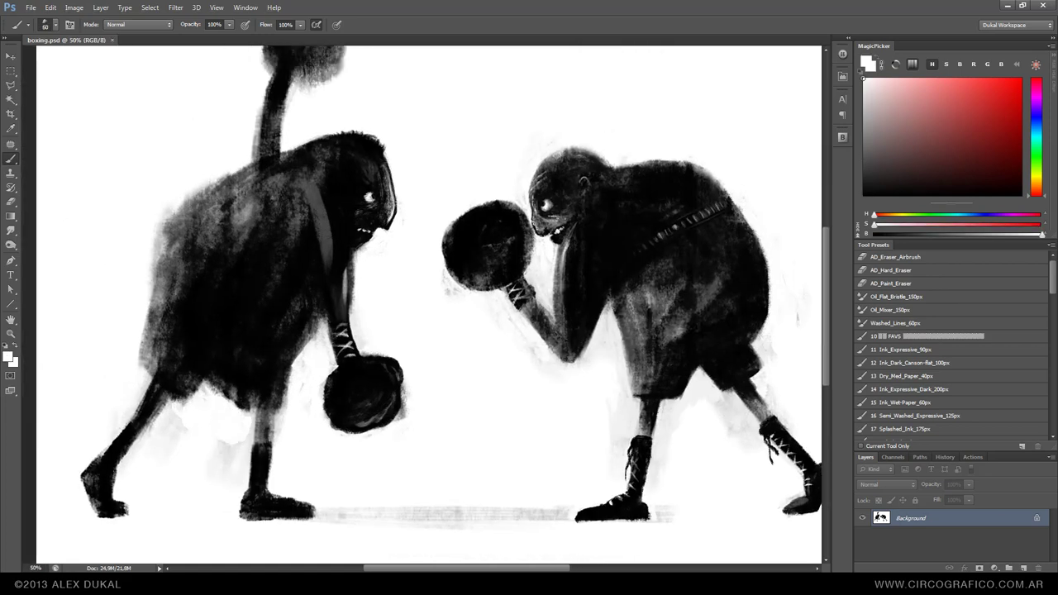
Darken the left boxer's upper back with a 200-pixel wet-paper ink brush
scroll(951, 347, "down", 1)
key("d")
left_click_drag(454, 413, 521, 447)
key("ctrl+z")
left_click(905, 370)
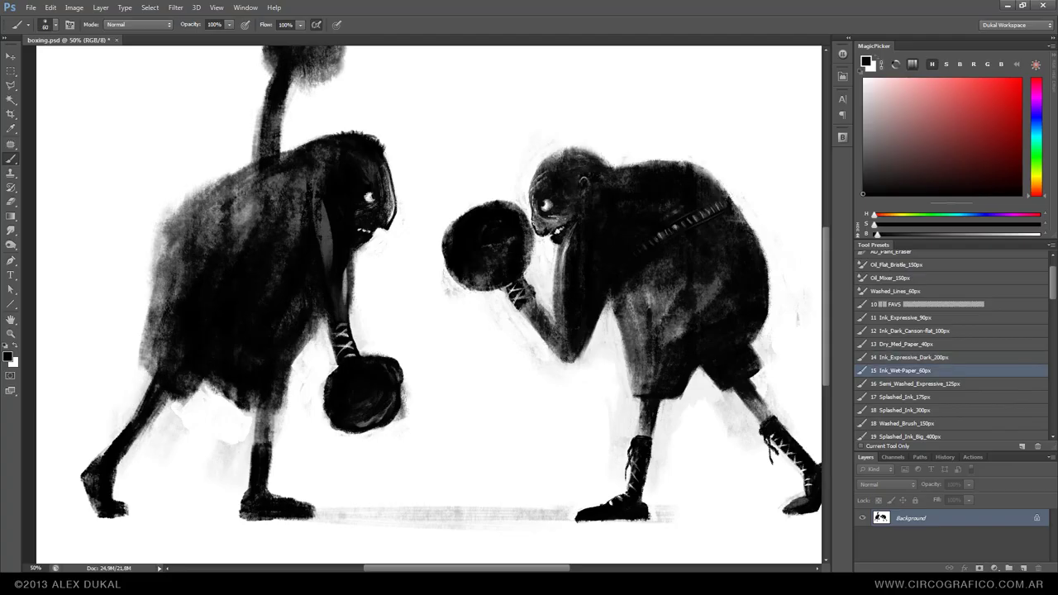
key("bracketright")
key("bracketright")
key("bracketright")
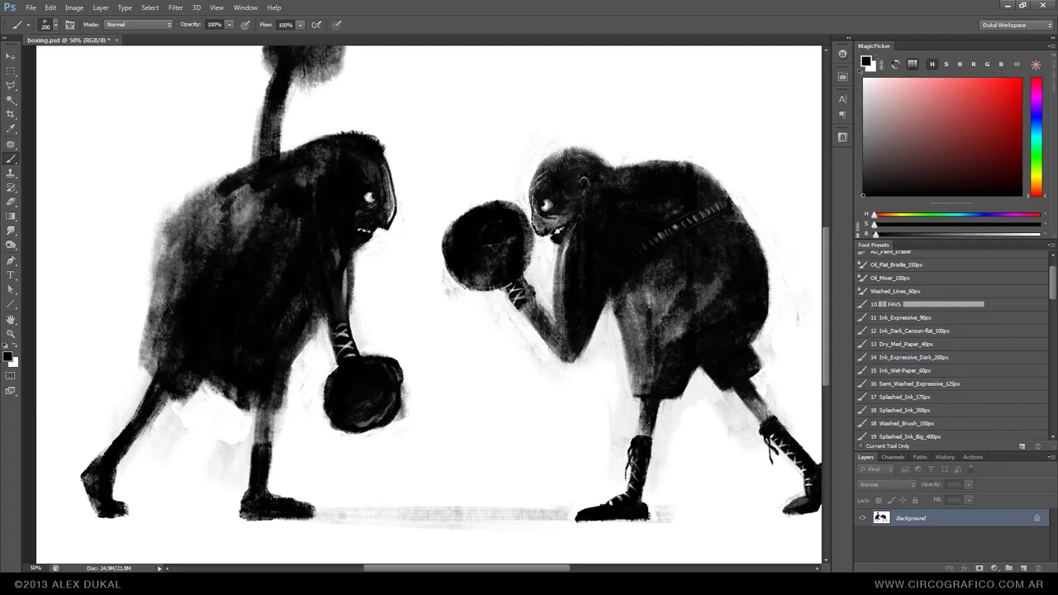
left_click_drag(310, 174, 240, 231)
left_click_drag(298, 166, 206, 256)
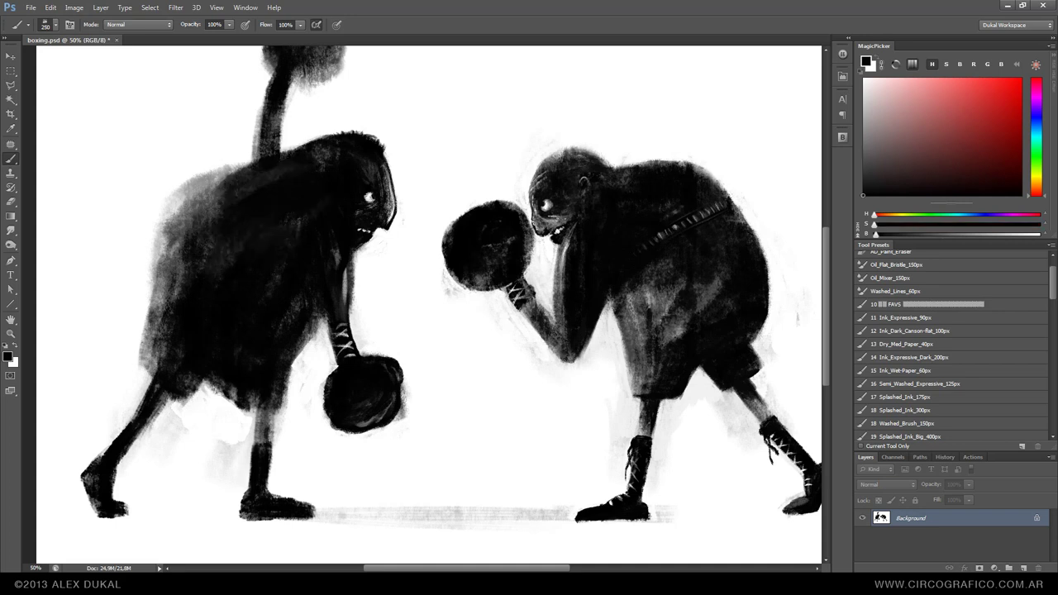
Add lighter grey strokes along the arm and diagonally across the back
key("bracketleft")
key("bracketleft")
key("bracketleft")
left_click_drag(339, 215, 335, 306)
key("x")
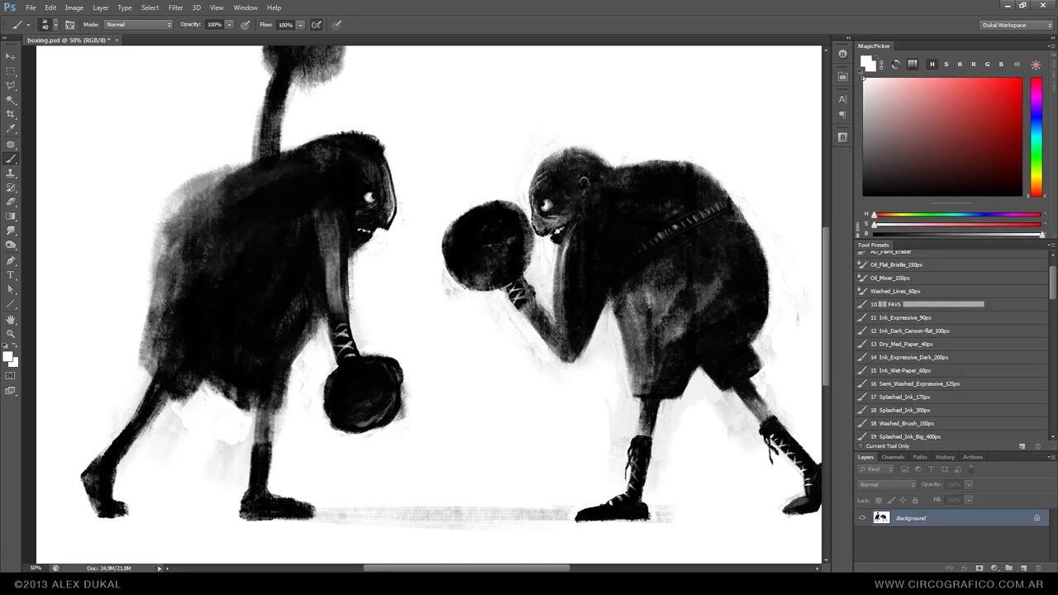
mouse_move(231, 167)
left_mouse_down()
mouse_move(169, 207)
mouse_move(242, 170)
left_mouse_up()
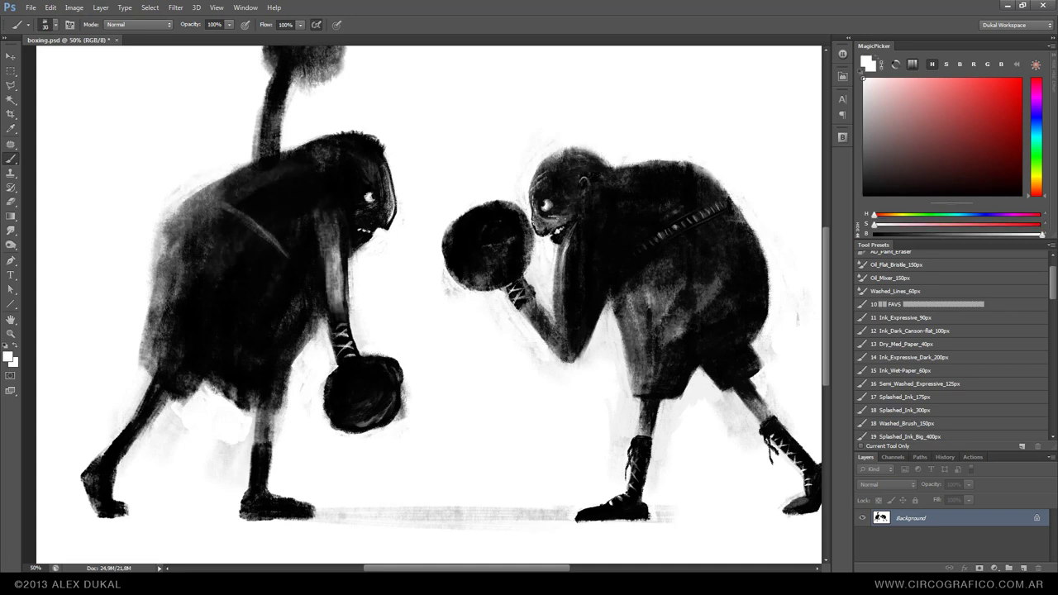
left_click_drag(203, 198, 244, 232)
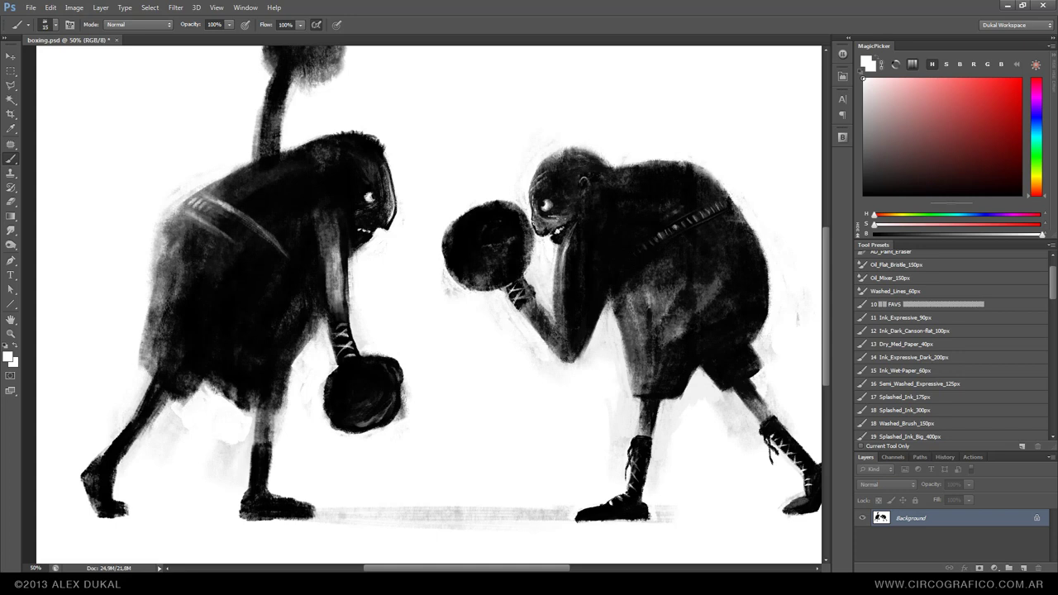
Strengthen the belt stripes in mid-grey and black, and fill the lower back
left_click(233, 230, "alt")
left_click_drag(192, 203, 265, 236)
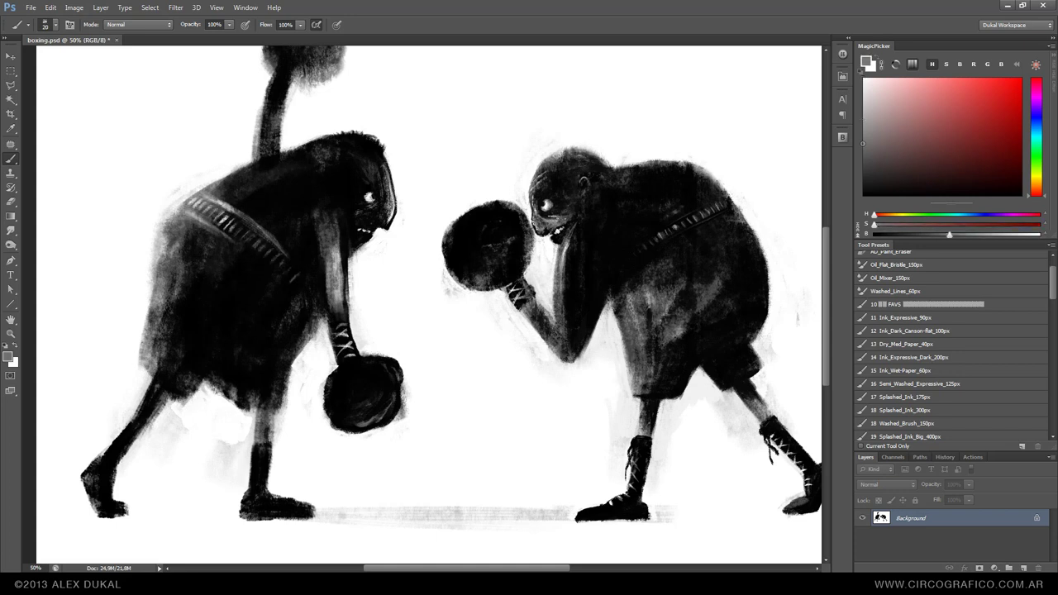
left_click(260, 207, "alt")
left_click_drag(216, 203, 279, 246)
left_click_drag(195, 227, 178, 302)
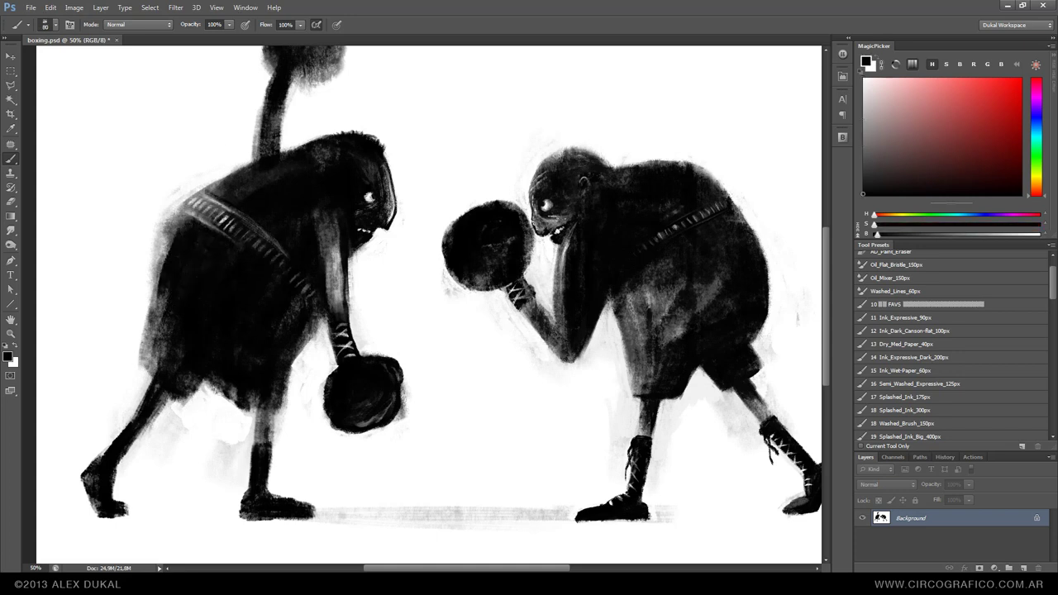
mouse_move(157, 368)
left_mouse_down()
mouse_move(170, 216)
mouse_move(162, 339)
left_mouse_up()
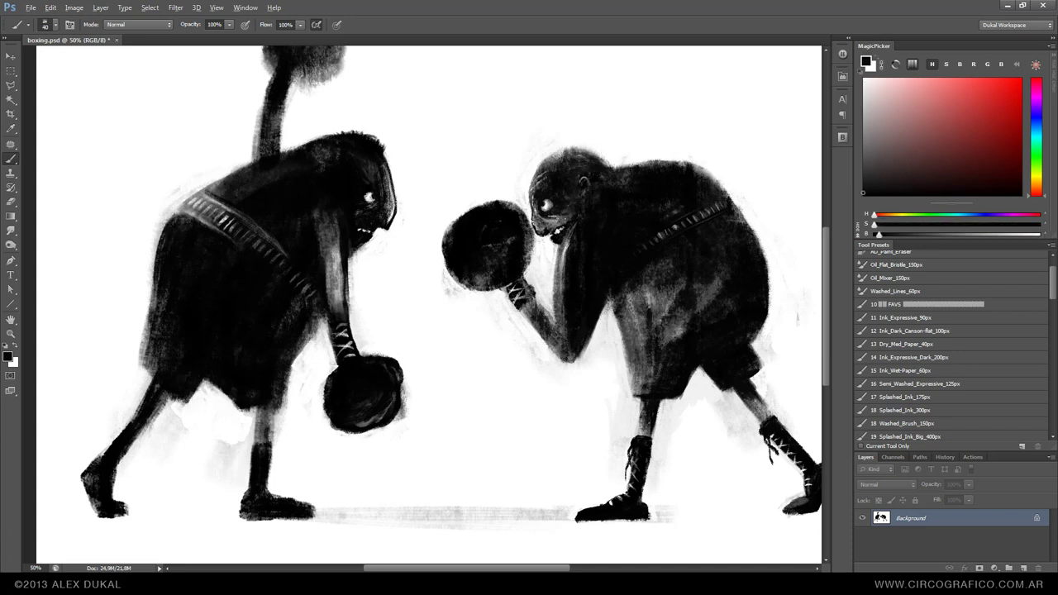
Shade the left boxer's belly and body with light grey and dark strokes
left_click(286, 314, "alt")
mouse_move(277, 306)
left_mouse_down()
mouse_move(281, 389)
mouse_move(293, 347)
left_mouse_up()
mouse_move(240, 306)
left_mouse_down()
mouse_move(224, 372)
mouse_move(190, 385)
mouse_move(170, 264)
left_mouse_up()
mouse_move(215, 373)
left_mouse_down()
mouse_move(169, 289)
mouse_move(191, 252)
left_mouse_up()
left_click_drag(256, 368, 252, 322)
left_click(149, 372, "alt")
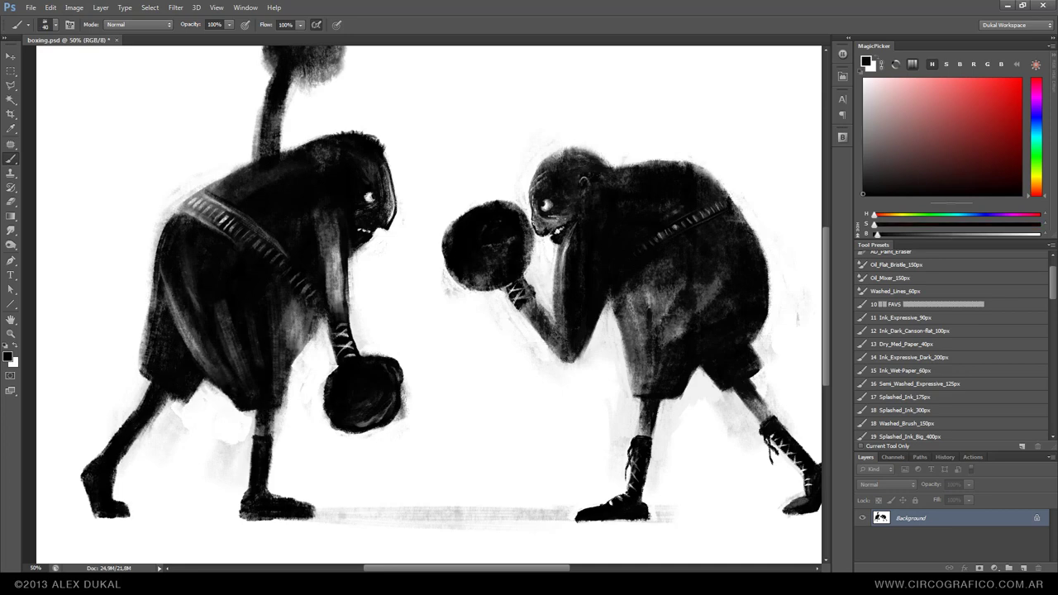
Darken the raised glove and touch up the boot laces in black and white
scroll(427, 304, "up", 3)
key("x")
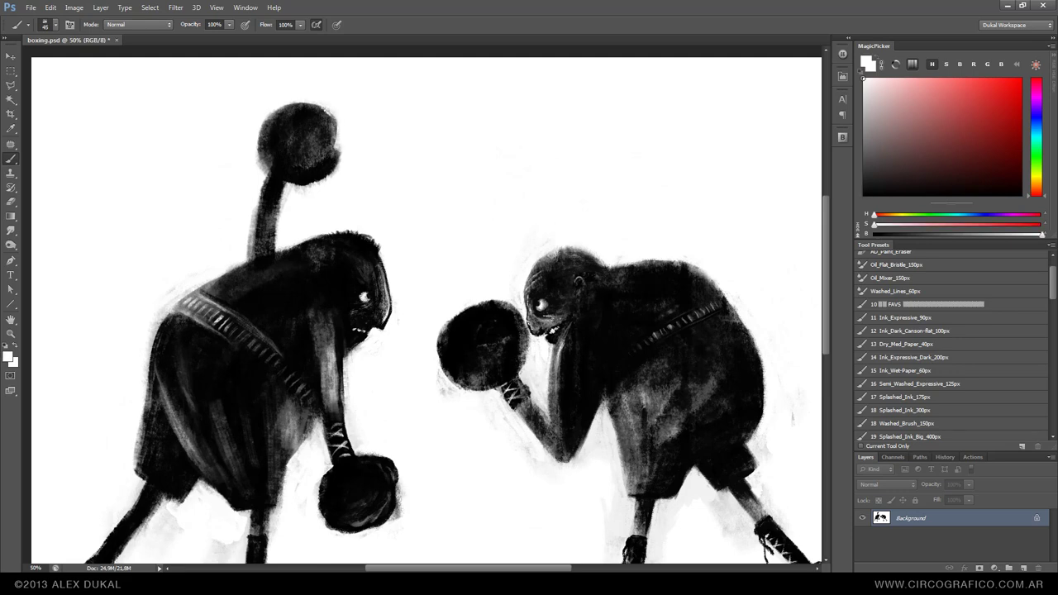
key("x")
left_click_drag(265, 149, 306, 145)
scroll(186, 120, "up", 2)
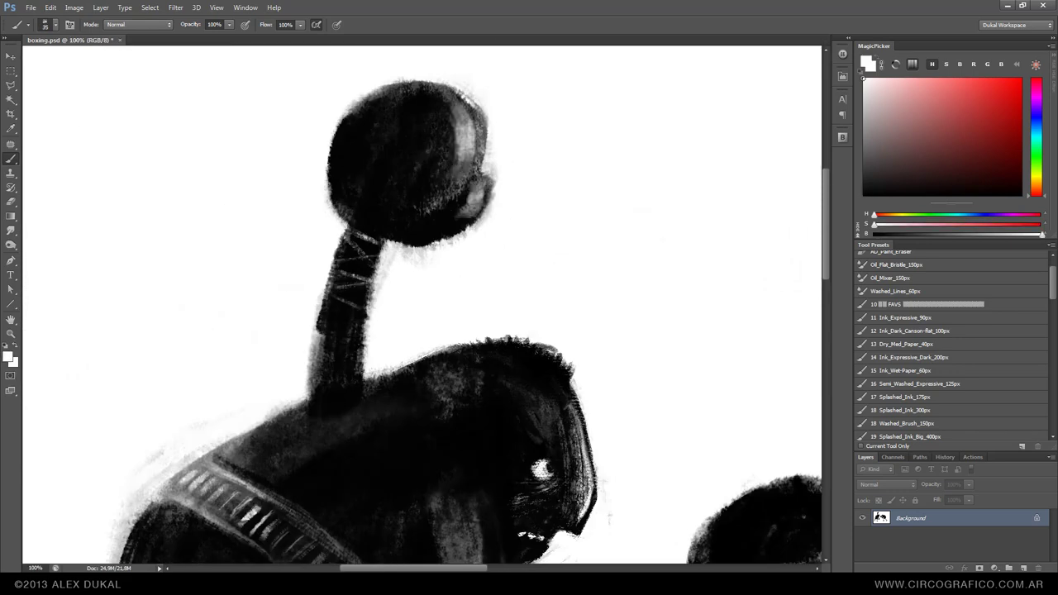
scroll(414, 306, "down", 3)
key("x")
key("bracketright")
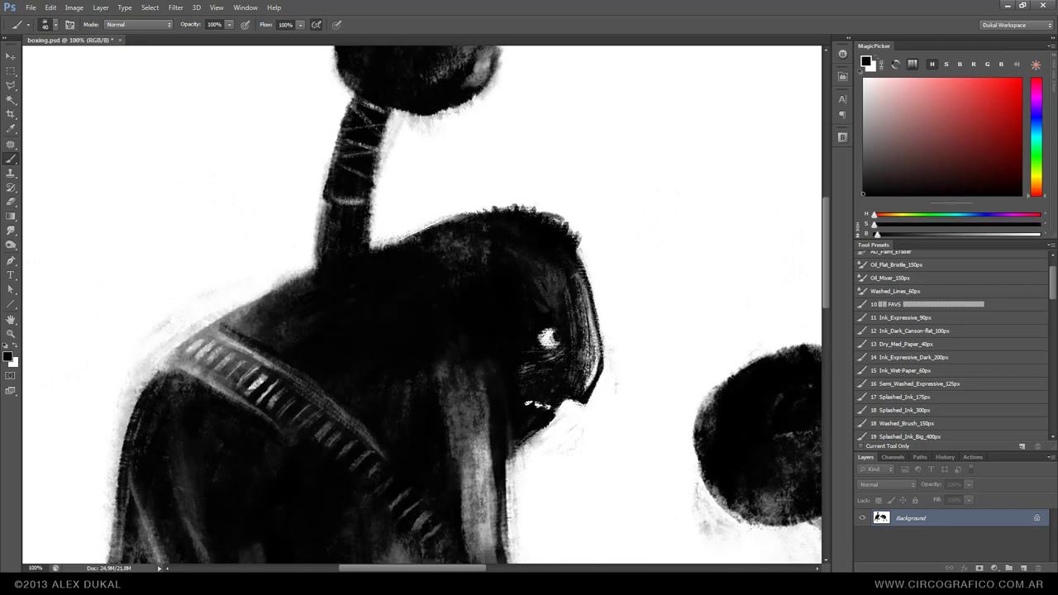
scroll(421, 306, "down", 6)
scroll(421, 306, "down", 4)
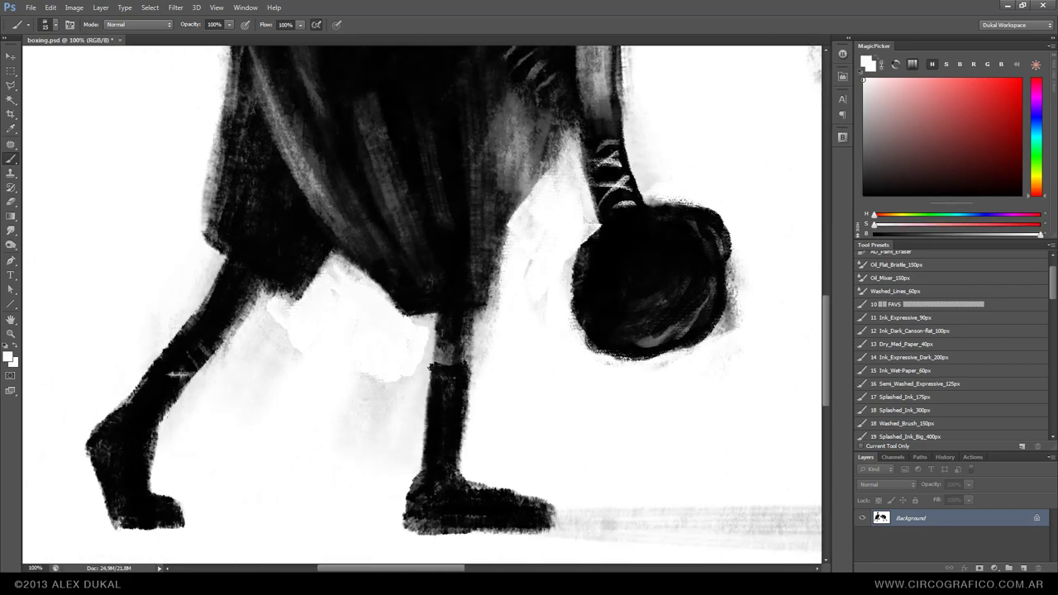
key("x")
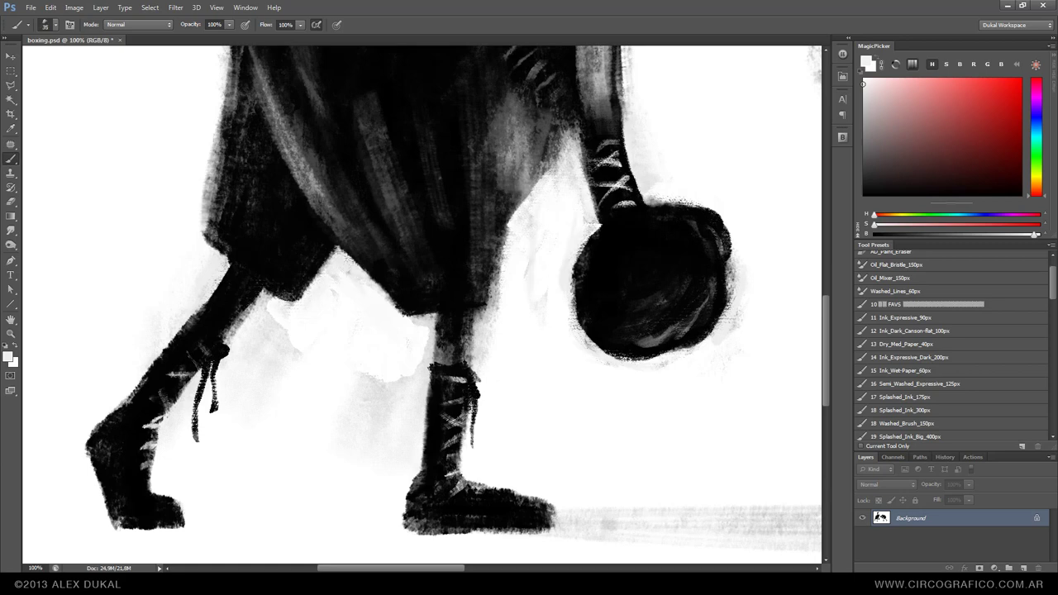
Zoom out to the whole image and add an empty Layer 1
key("ctrl+minus")
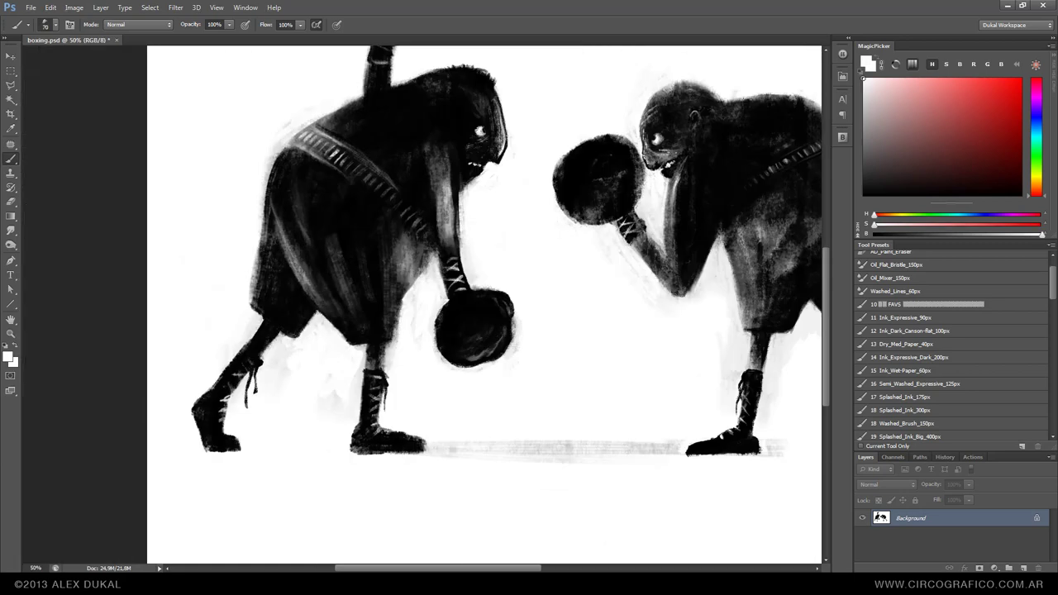
key("ctrl+minus")
key("ctrl+shift+alt+n")
Paint dark horizontal ground strokes under both boxers with a washed brush, sizes 125-200
scroll(951, 348, "down", 2)
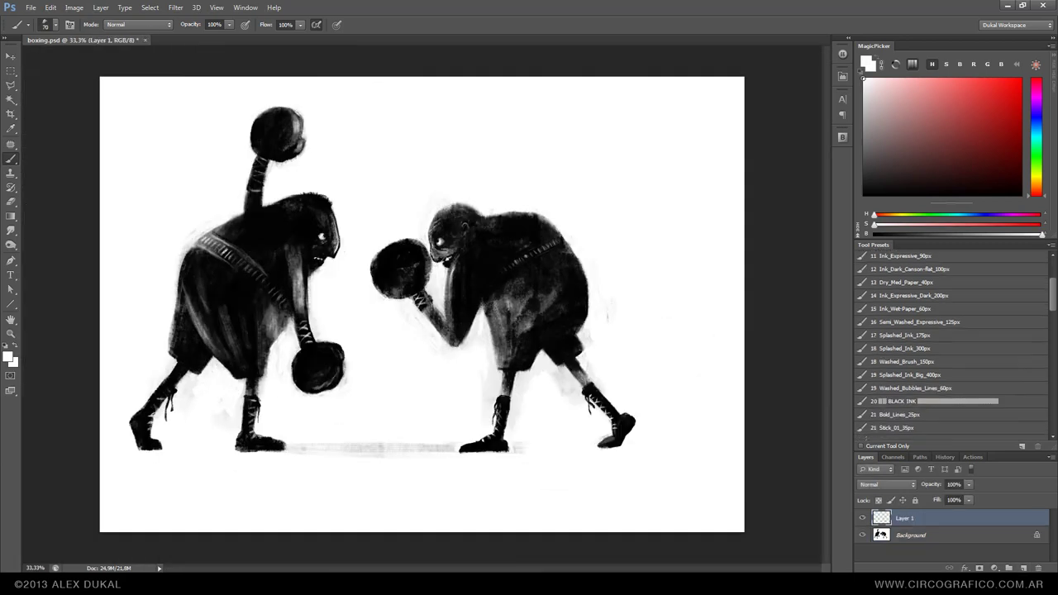
left_click(910, 353)
mouse_move(108, 463)
left_mouse_down()
mouse_move(688, 468)
mouse_move(443, 454)
mouse_move(712, 453)
left_mouse_up()
key("bracketleft")
key("bracketleft")
key("bracketleft")
left_click_drag(372, 450, 741, 453)
mouse_move(118, 456)
left_mouse_down()
mouse_move(439, 455)
mouse_move(410, 473)
left_mouse_up()
key("bracketright")
key("bracketright")
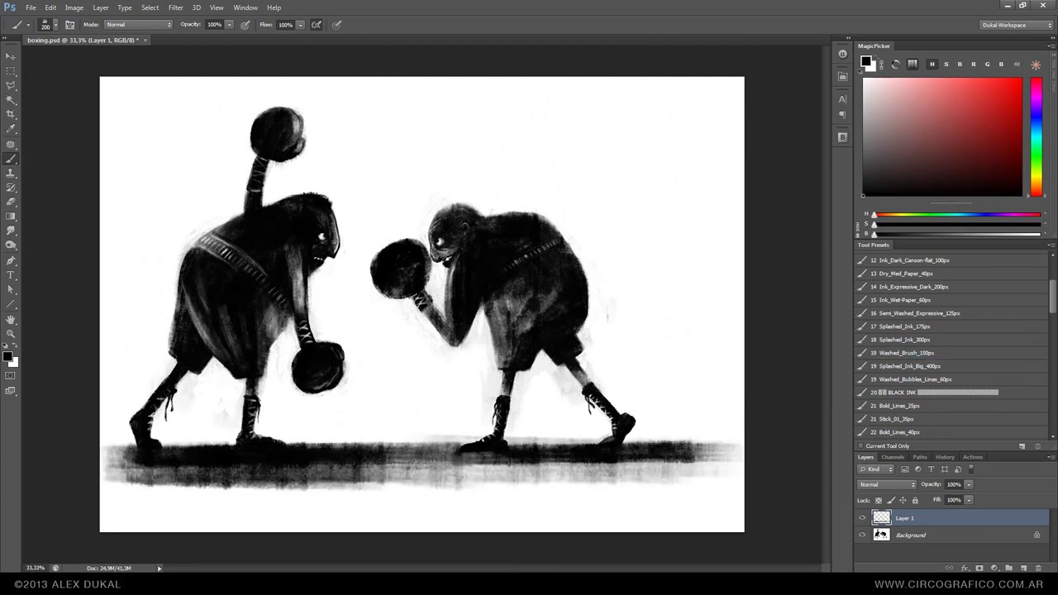
left_click_drag(298, 468, 703, 470)
left_click_drag(124, 486, 529, 497)
key("bracketright")
mouse_move(410, 484)
left_mouse_down()
mouse_move(107, 476)
mouse_move(576, 473)
left_mouse_up()
Add grain to the ground shadow with Grunge_Texture_150px at 300, then add Layer 2
scroll(951, 347, "down", 10)
left_click(908, 332)
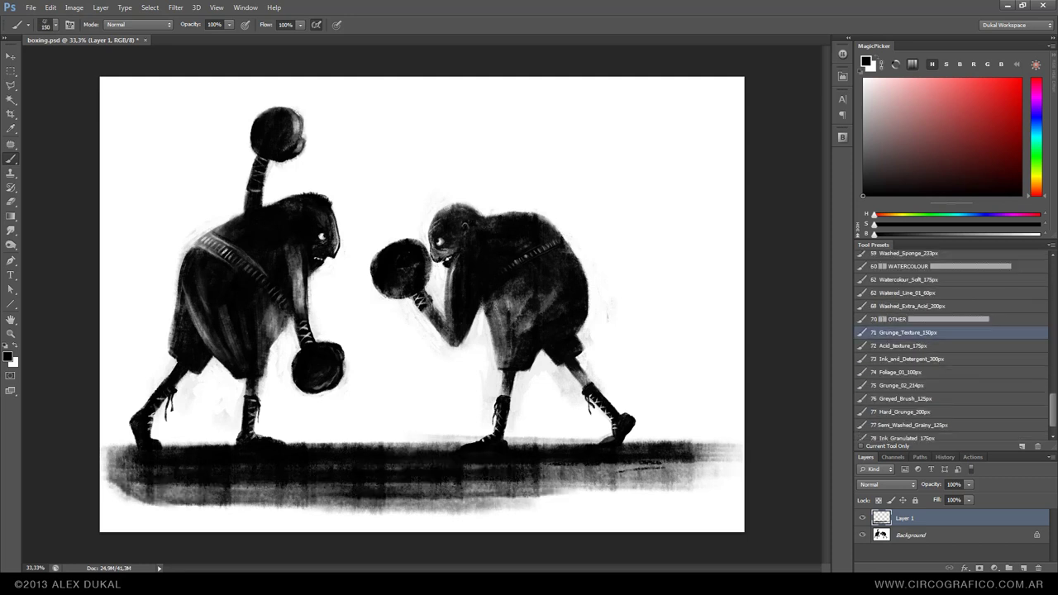
key("bracketleft")
mouse_move(290, 493)
left_mouse_down()
mouse_move(670, 480)
mouse_move(736, 455)
left_mouse_up()
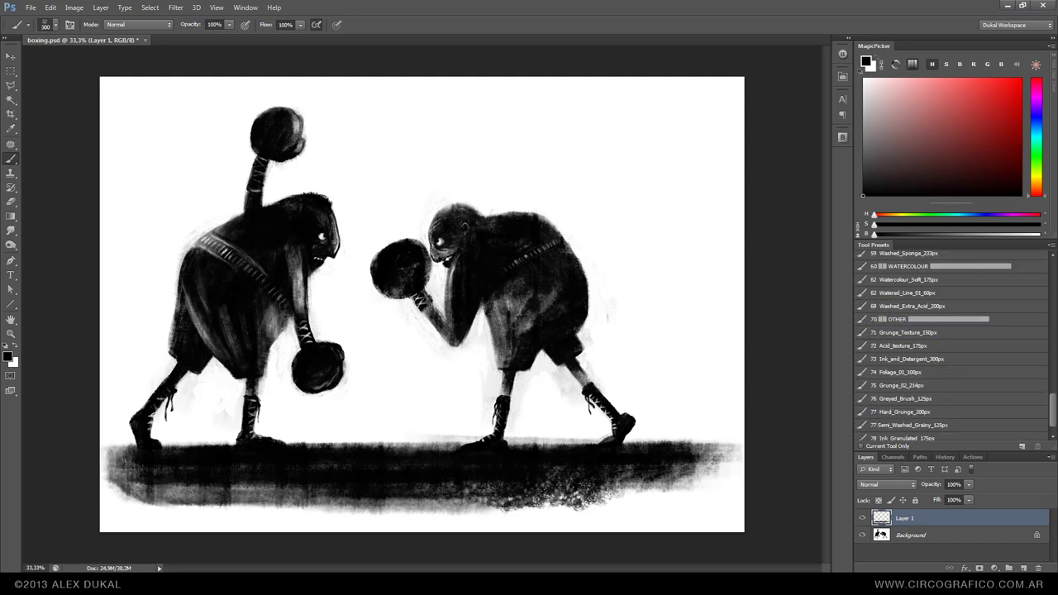
left_click_drag(331, 488, 136, 492)
key("ctrl+shift+alt+n")
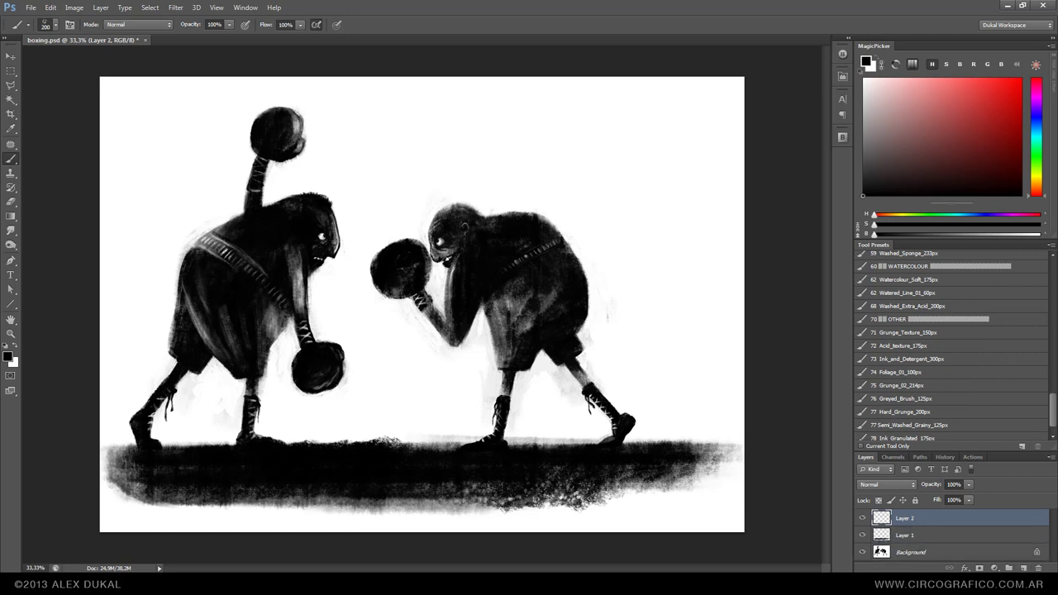
Paint grey washes right of the right boxer with Washed_Textured_175px at size 700
scroll(951, 348, "down", 1)
left_click(909, 408)
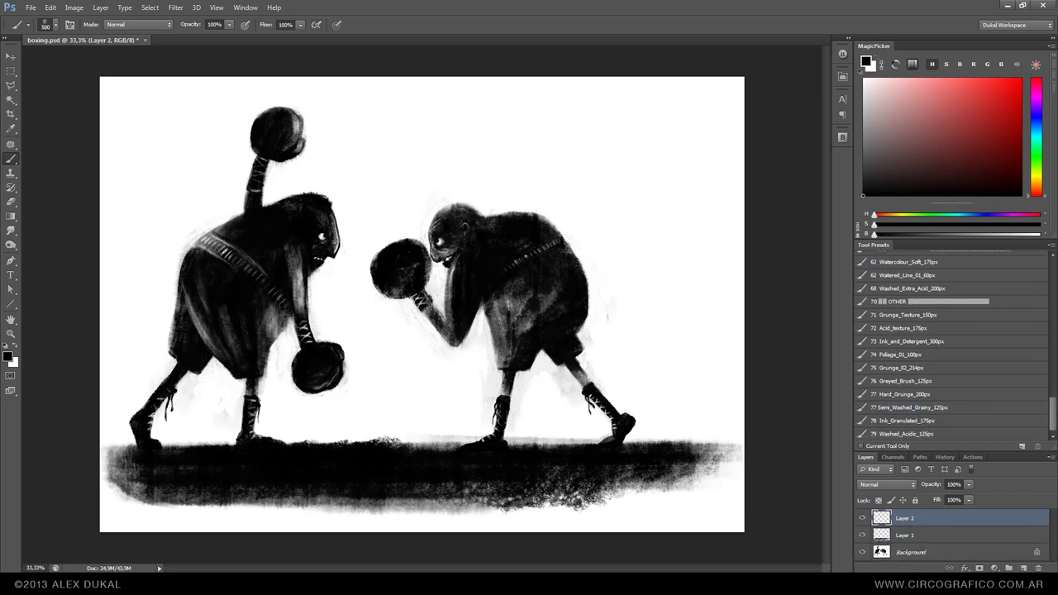
scroll(951, 347, "up", 2)
scroll(951, 347, "up", 3)
left_click(909, 294)
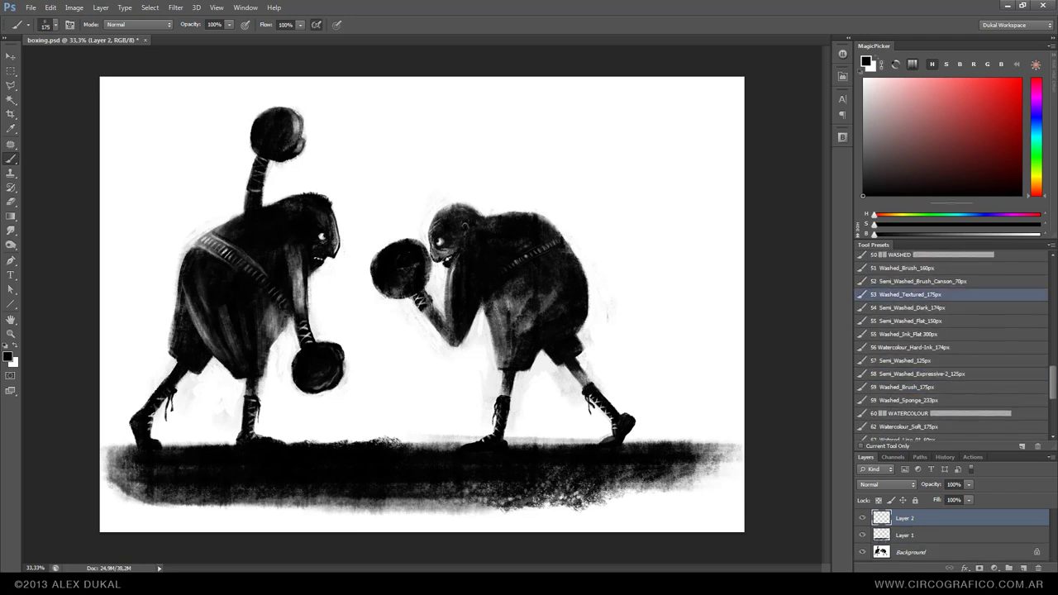
scroll(951, 348, "down", 3)
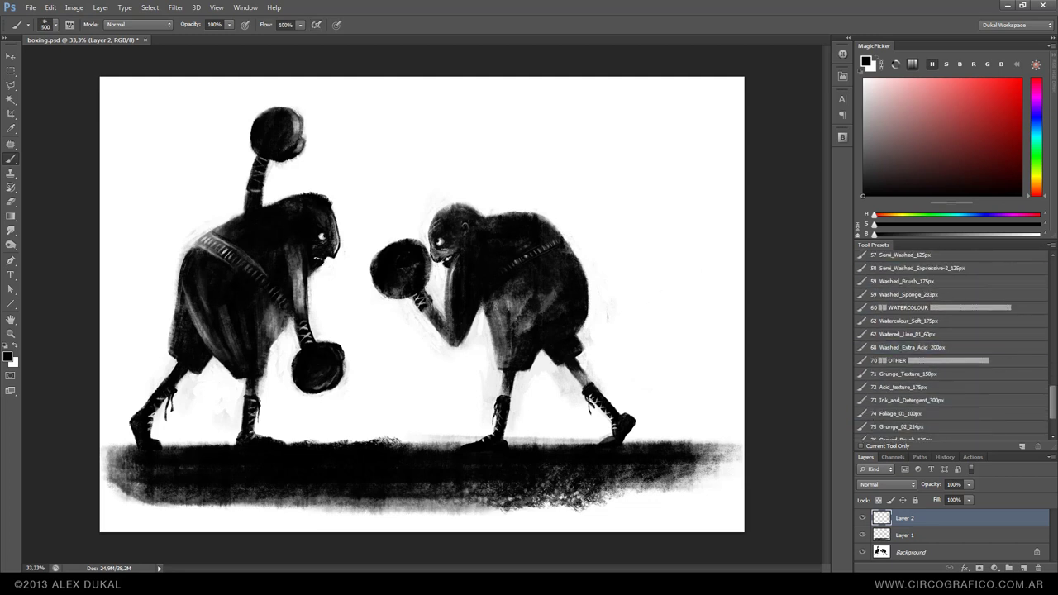
left_click_drag(653, 264, 662, 397)
key("bracketright")
key("bracketright")
left_click_drag(645, 215, 612, 380)
Spread grey wash texture leftward behind the boxers and into the upper-left background
left_click_drag(513, 165, 373, 232)
left_click_drag(397, 182, 348, 331)
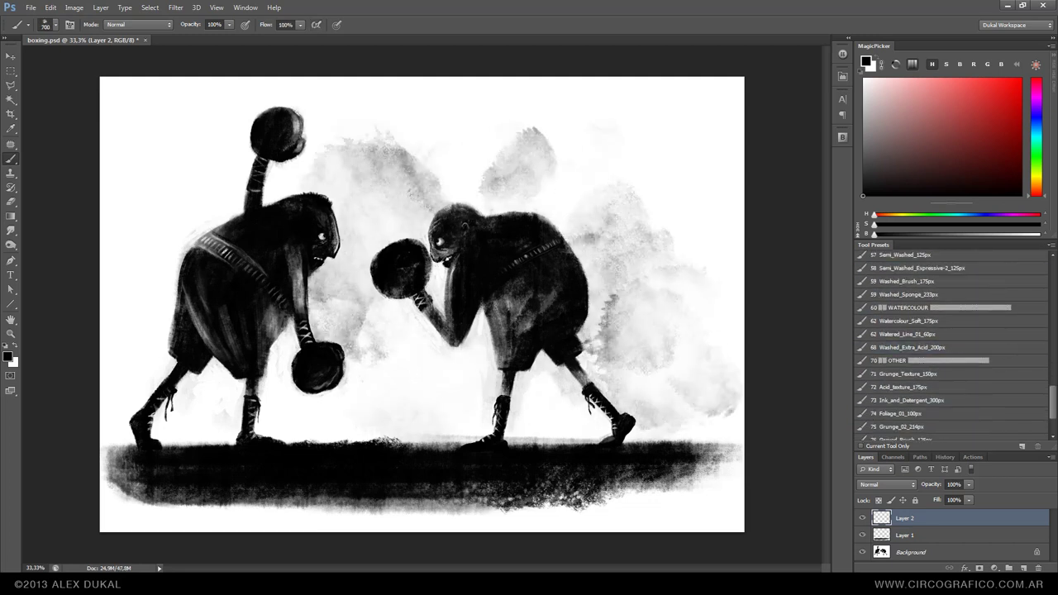
mouse_move(364, 124)
left_mouse_down()
mouse_move(182, 132)
mouse_move(158, 397)
mouse_move(446, 165)
mouse_move(678, 166)
left_mouse_up()
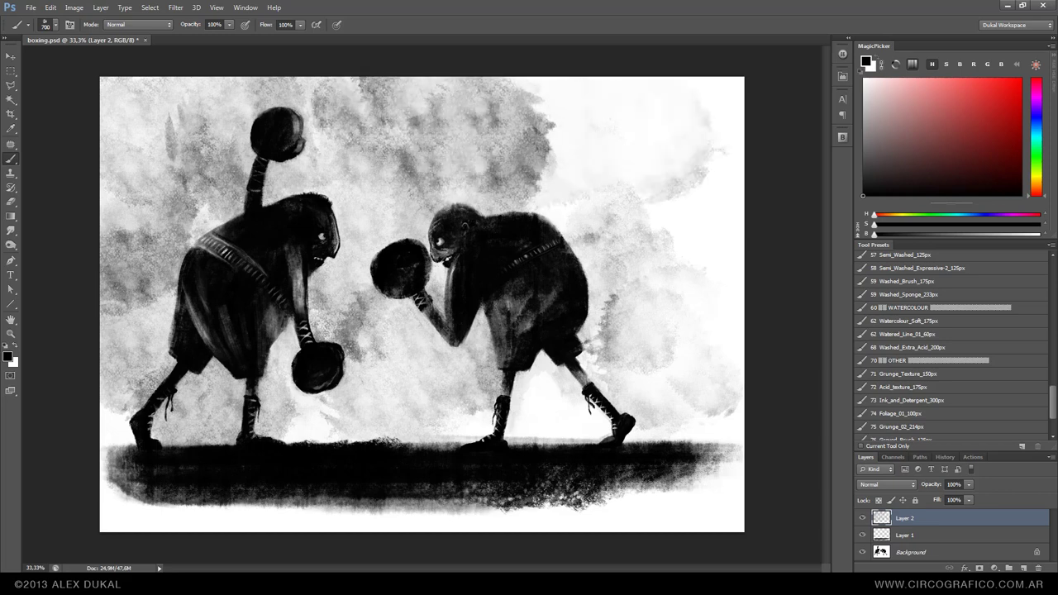
left_click_drag(538, 99, 728, 249)
left_click_drag(595, 199, 678, 413)
left_click_drag(620, 248, 323, 149)
left_click_drag(273, 91, 133, 380)
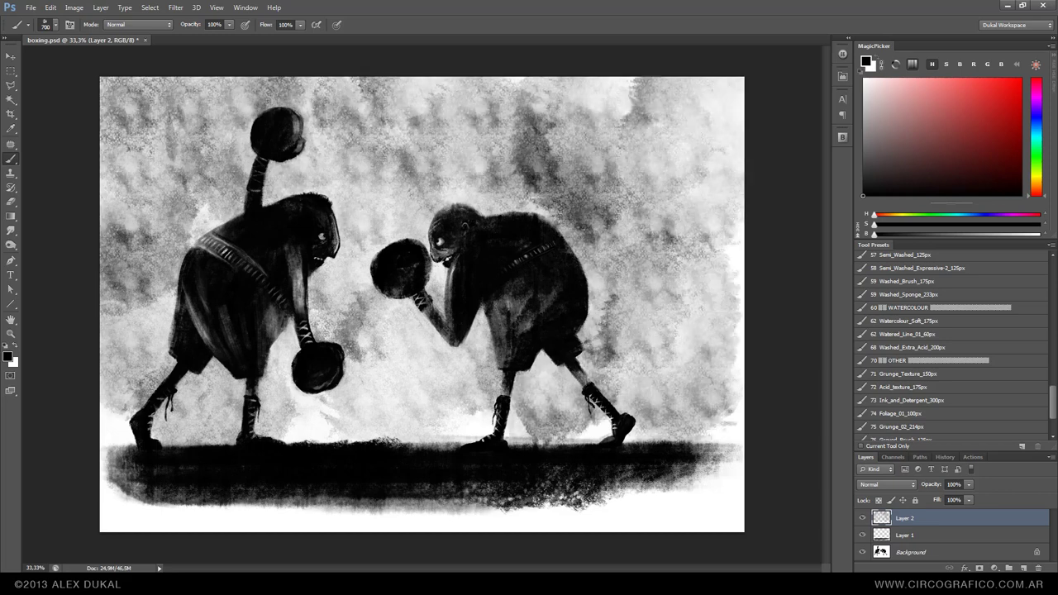
Add mottled texture across the top and right background with Foliage_01_100px
left_click(902, 414)
mouse_move(629, 108)
left_mouse_down()
mouse_move(728, 191)
mouse_move(331, 124)
mouse_move(149, 182)
mouse_move(132, 446)
left_mouse_up()
left_click_drag(612, 149, 727, 389)
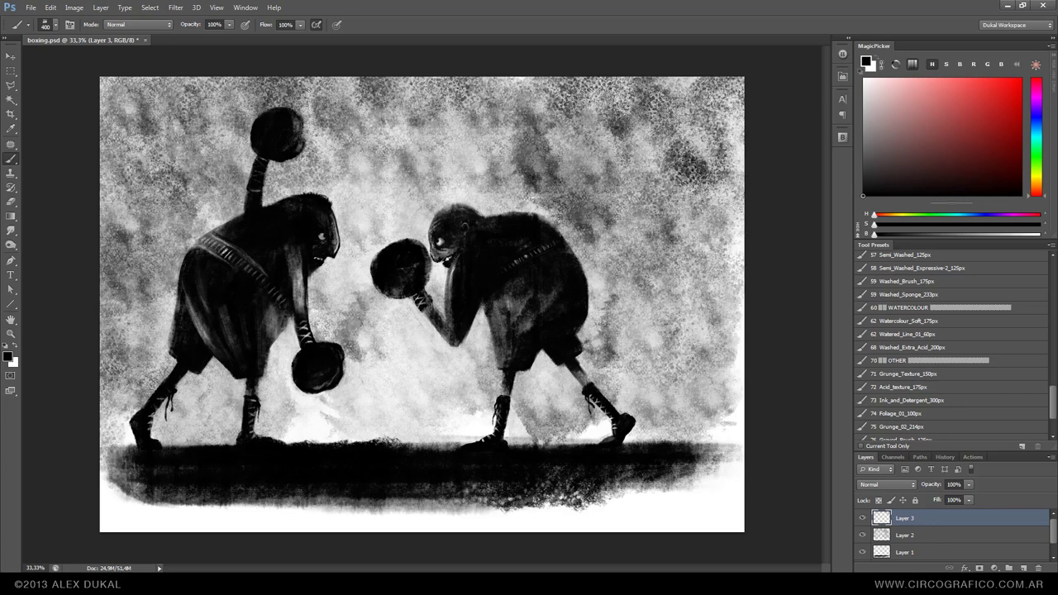
left_click_drag(645, 314, 728, 455)
left_click_drag(513, 91, 612, 322)
left_click_drag(397, 165, 331, 133)
On a new layer, darken the right side, top edge and top-left corner
left_click(1009, 569)
mouse_move(692, 325)
left_mouse_down()
mouse_move(690, 122)
mouse_move(513, 165)
mouse_move(678, 215)
mouse_move(686, 380)
left_mouse_up()
mouse_move(678, 165)
left_mouse_down()
mouse_move(347, 116)
mouse_move(149, 264)
left_mouse_up()
left_click_drag(215, 157, 107, 83)
Erase diagonal spotlight rays into the dark top of Layer 4 and lighten right of the right boxer
key("e")
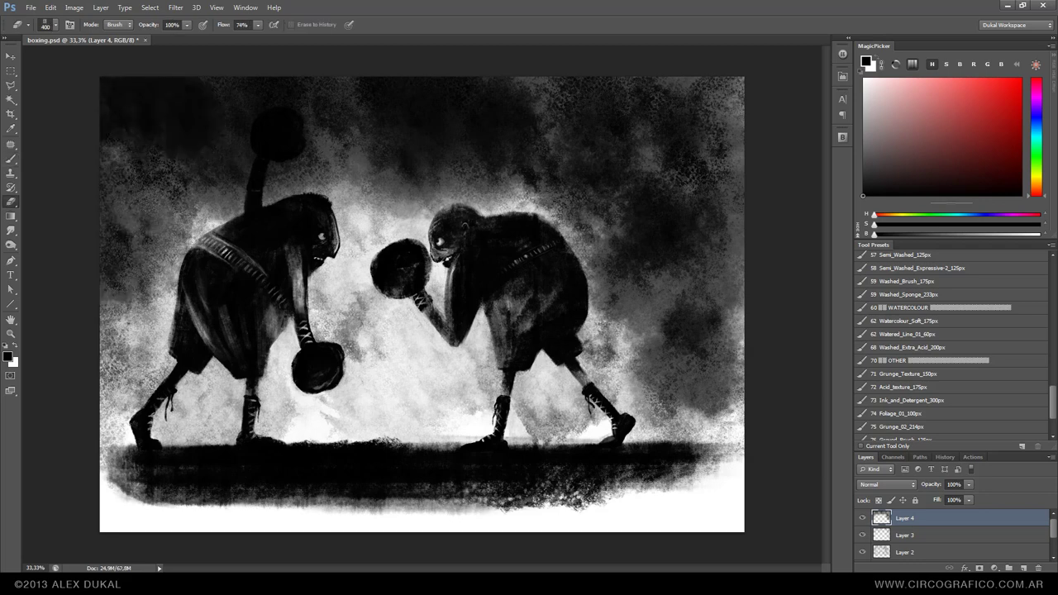
left_click_drag(282, 91, 215, 215)
left_click_drag(339, 82, 273, 199)
left_click_drag(447, 83, 348, 206)
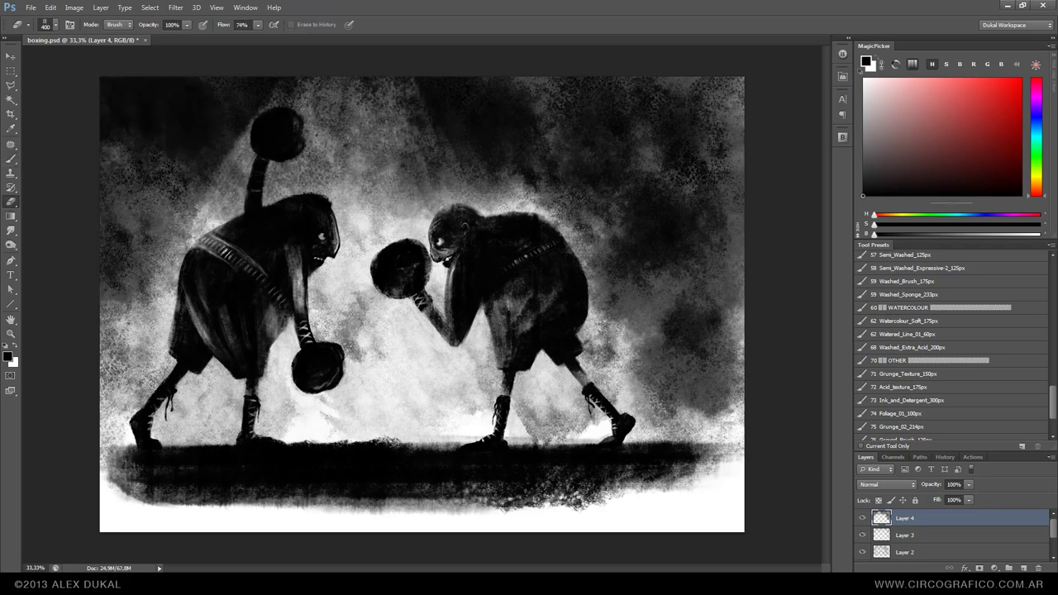
left_click_drag(554, 83, 438, 207)
left_click_drag(492, 79, 396, 217)
left_click_drag(438, 79, 347, 216)
left_click_drag(368, 79, 273, 205)
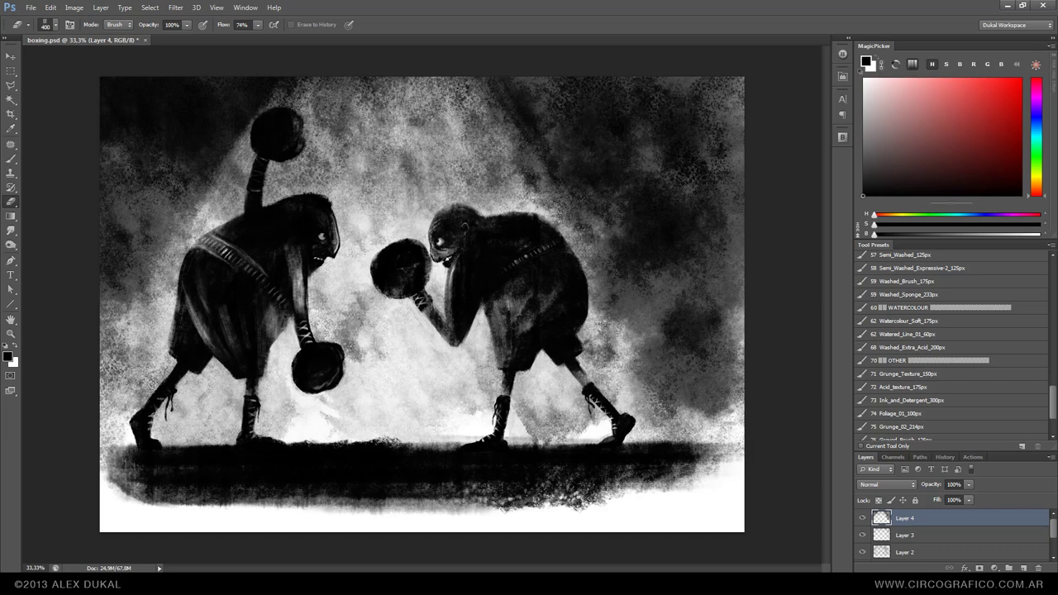
left_click_drag(674, 257, 595, 401)
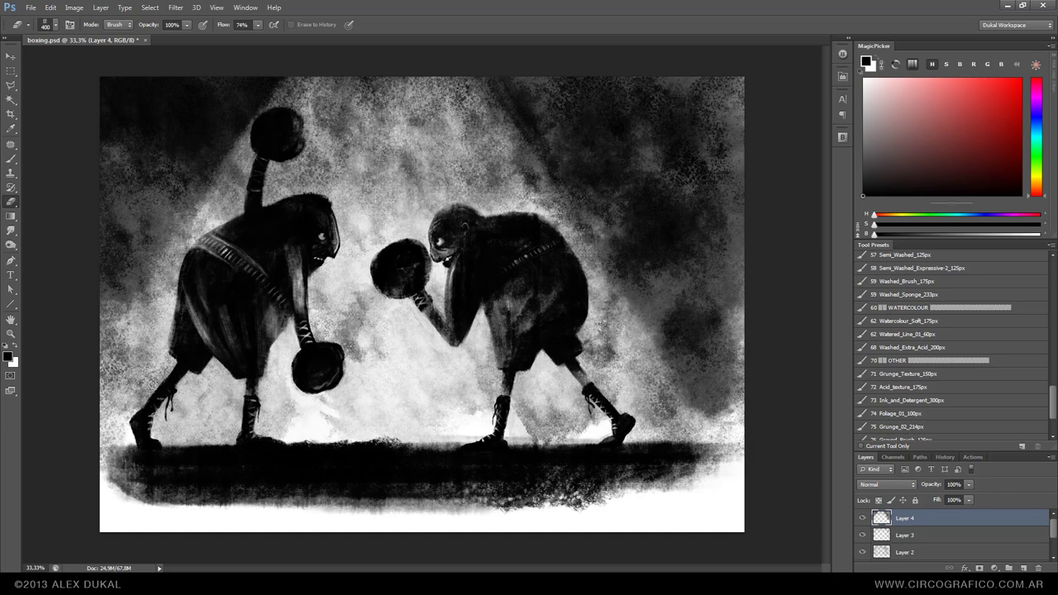
On the lower layers, erase diagonal streaks and lighten the background around the boxers' legs
key("alt+bracketleft")
key("alt+bracketleft")
left_click_drag(339, 99, 273, 198)
left_click_drag(364, 248, 318, 373)
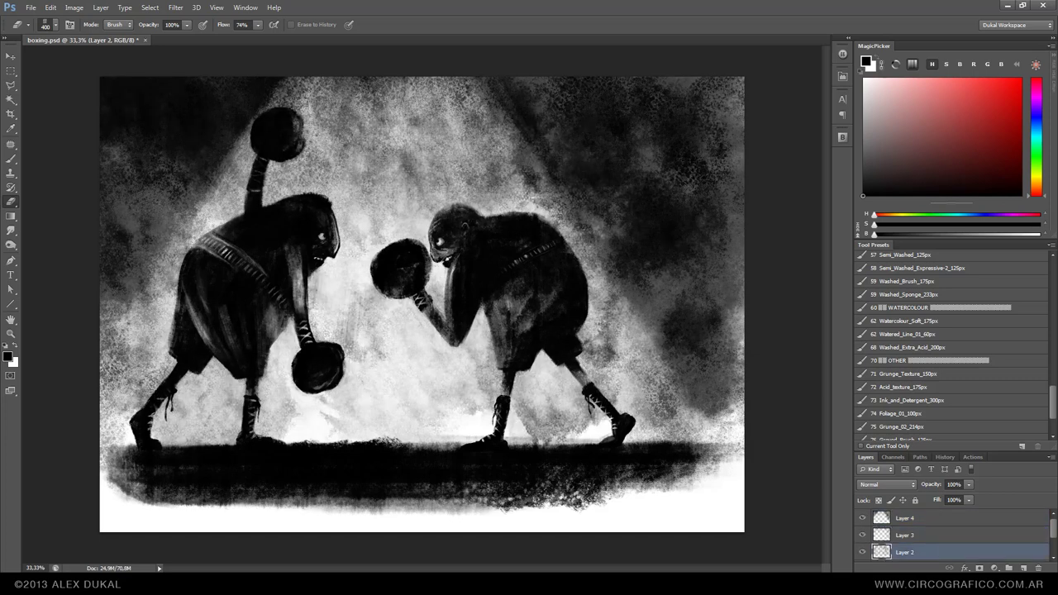
left_click_drag(438, 147, 395, 236)
left_click_drag(583, 121, 476, 264)
left_click_drag(546, 166, 612, 397)
left_click_drag(678, 339, 545, 438)
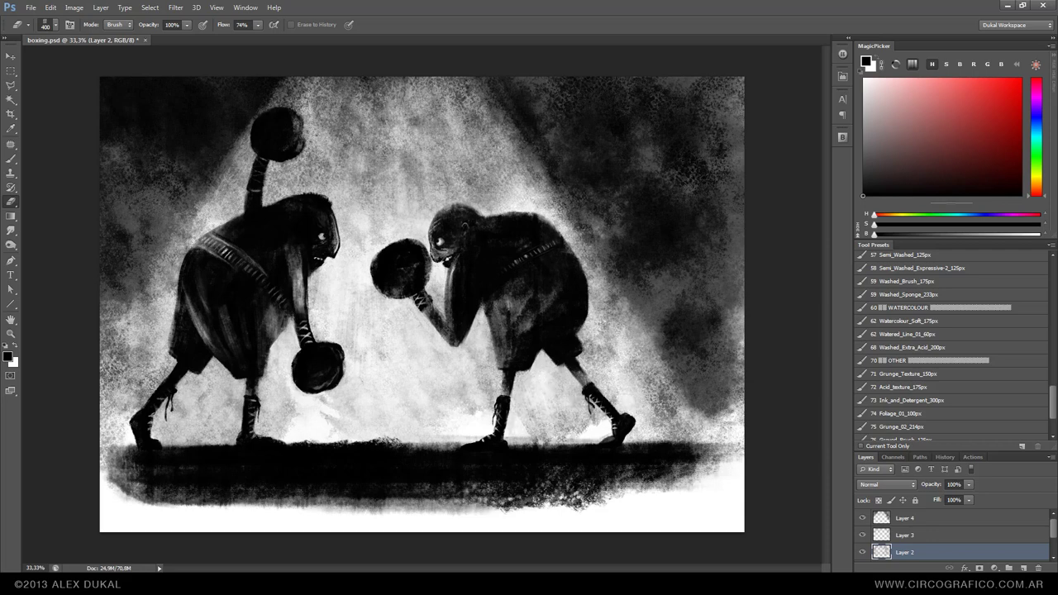
left_click_drag(115, 248, 224, 430)
left_click_drag(149, 348, 322, 273)
left_click_drag(578, 240, 633, 351)
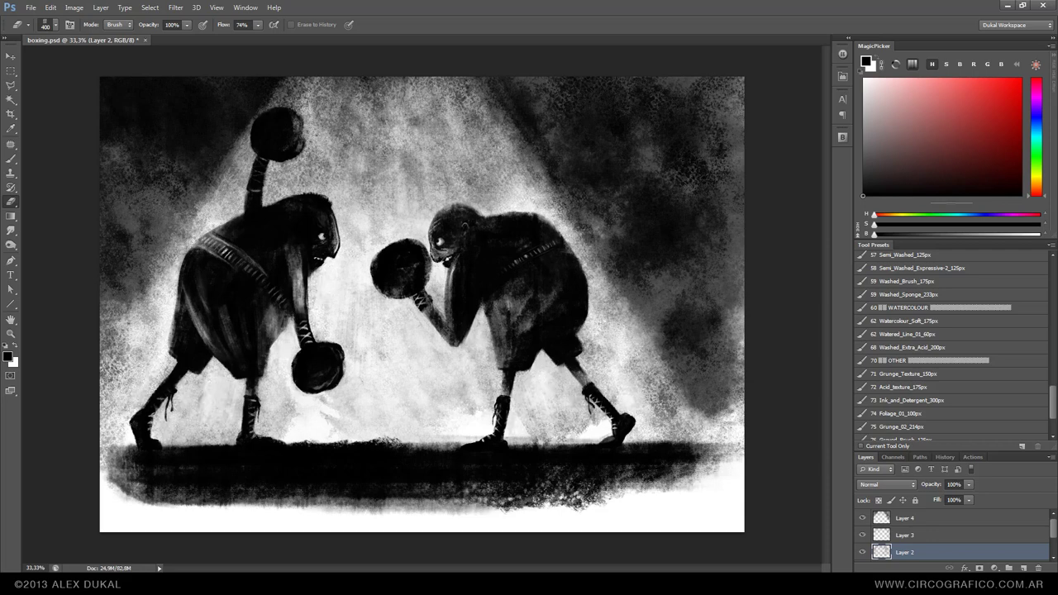
On a new layer, splatter black ink around the left boxer with the Splashed_Ink_Big_400px brush
key("ctrl+shift+alt+n")
scroll(951, 347, "up", 10)
left_click(909, 386)
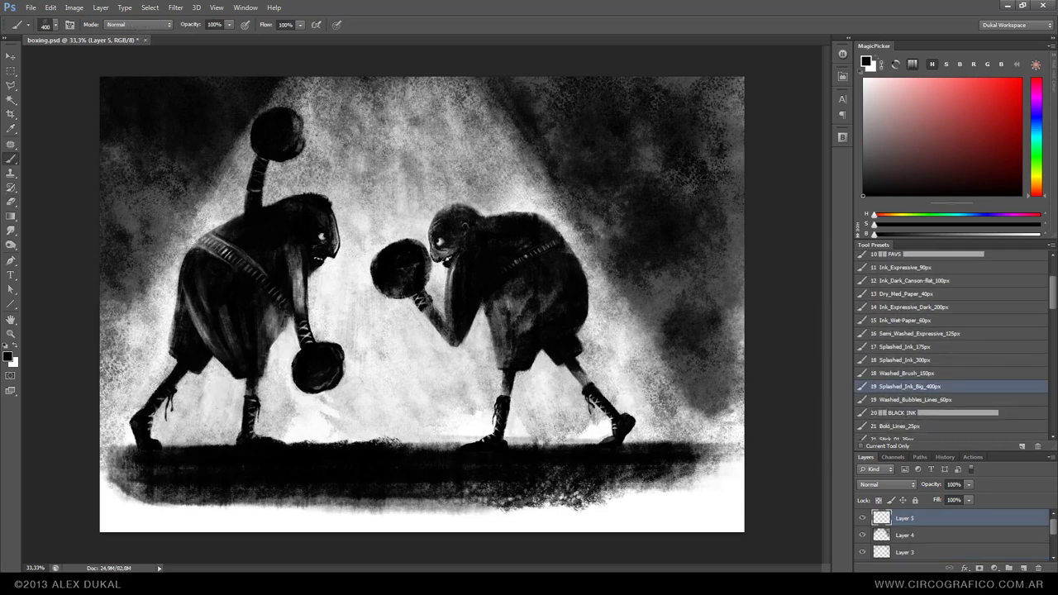
left_click_drag(323, 169, 178, 393)
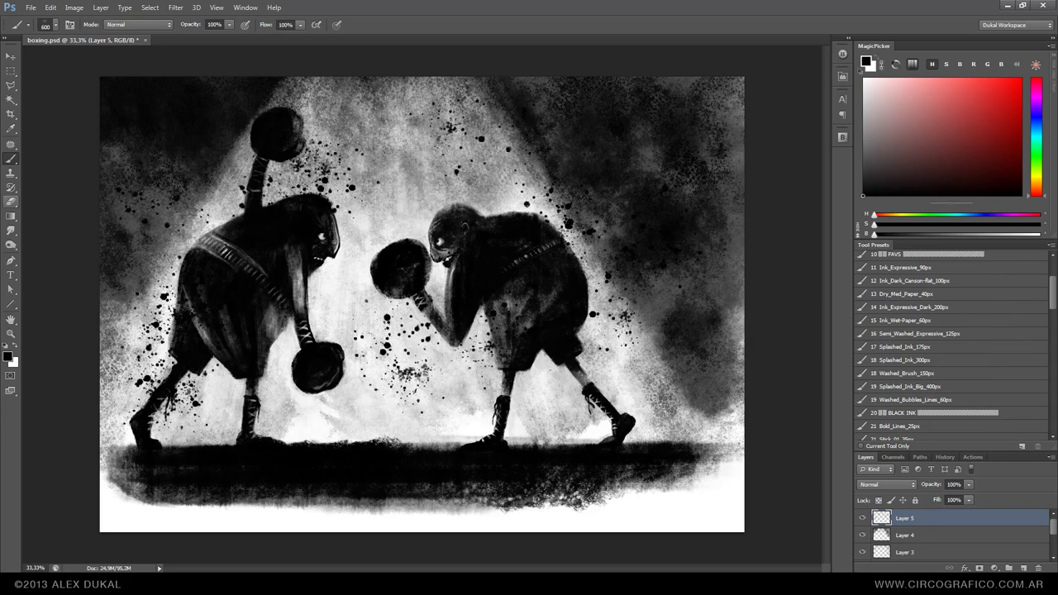
Set up a crop that trims the right edge off the canvas
key("e")
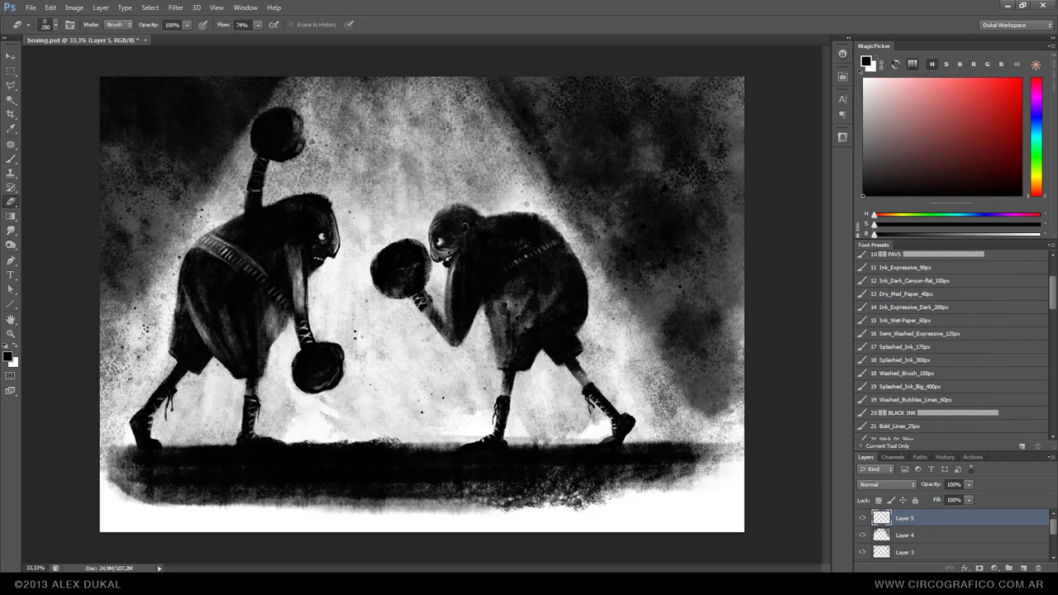
key("c")
left_click_drag(745, 304, 666, 304)
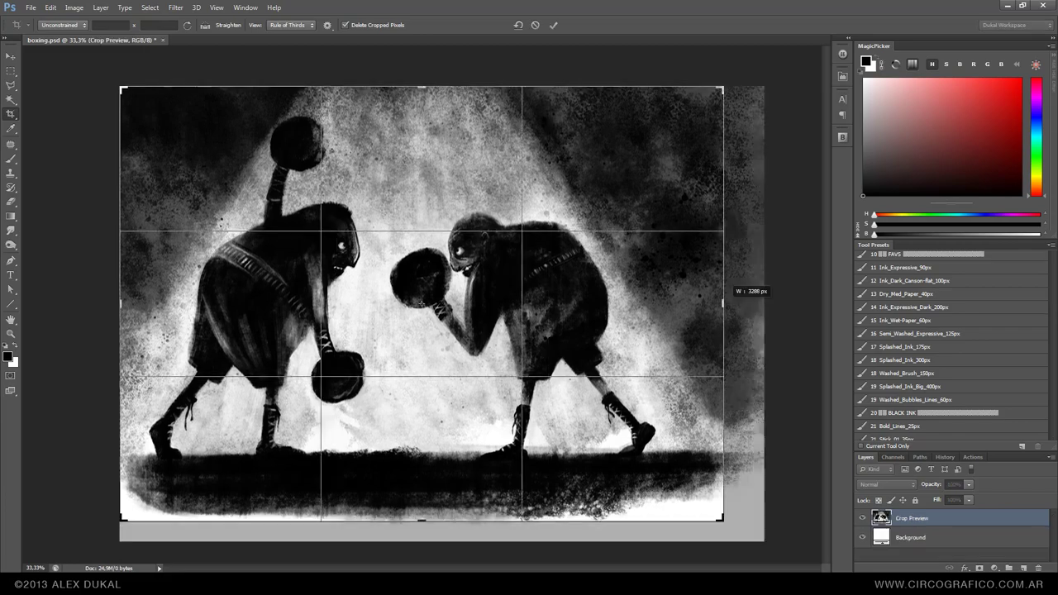